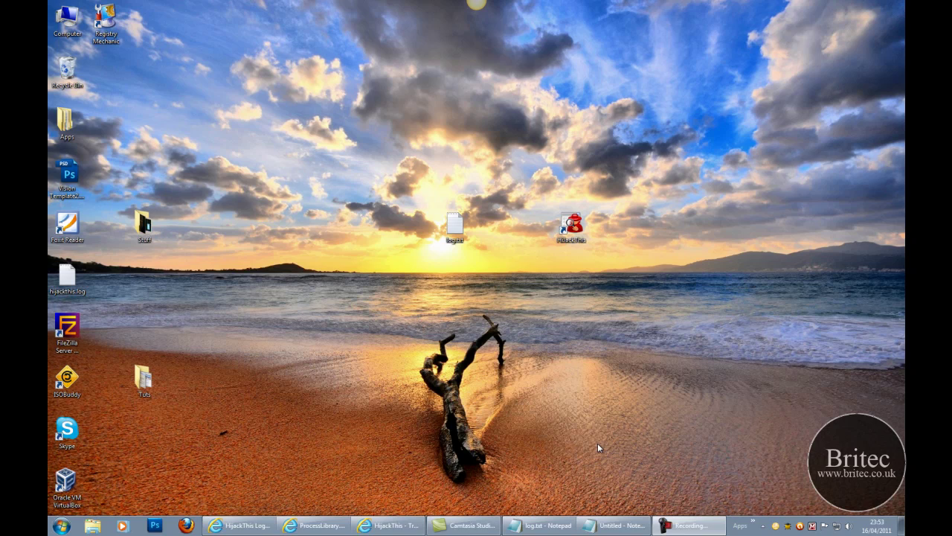
Step: Restore the Internet Explorer window showing Trend Micro's HijackThis download page
{"action": "left_click", "coordinate": [388, 525]}
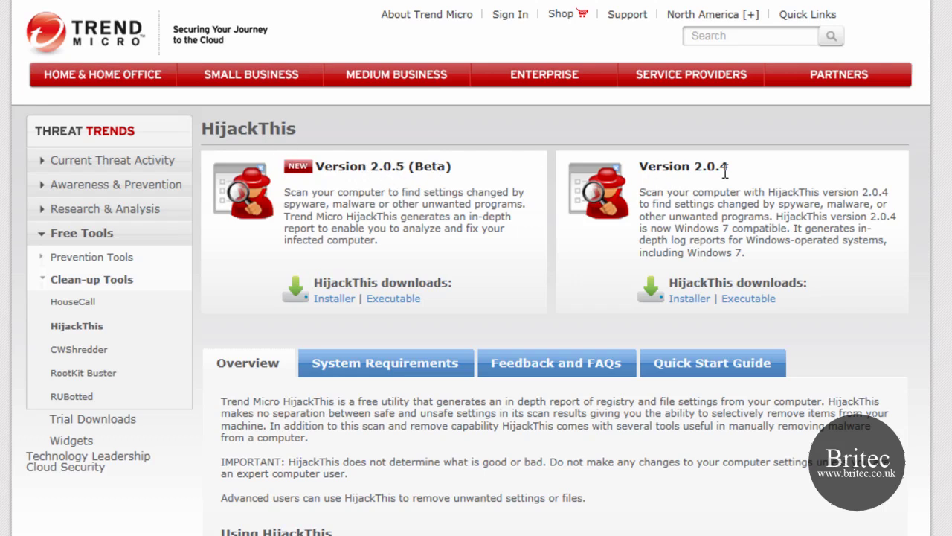
Step: Highlight the 'Version 2.0.4' heading on the Trend Micro page, then clear the selection
{"action": "left_click_drag", "start_coordinate": [729, 168], "coordinate": [639, 169]}
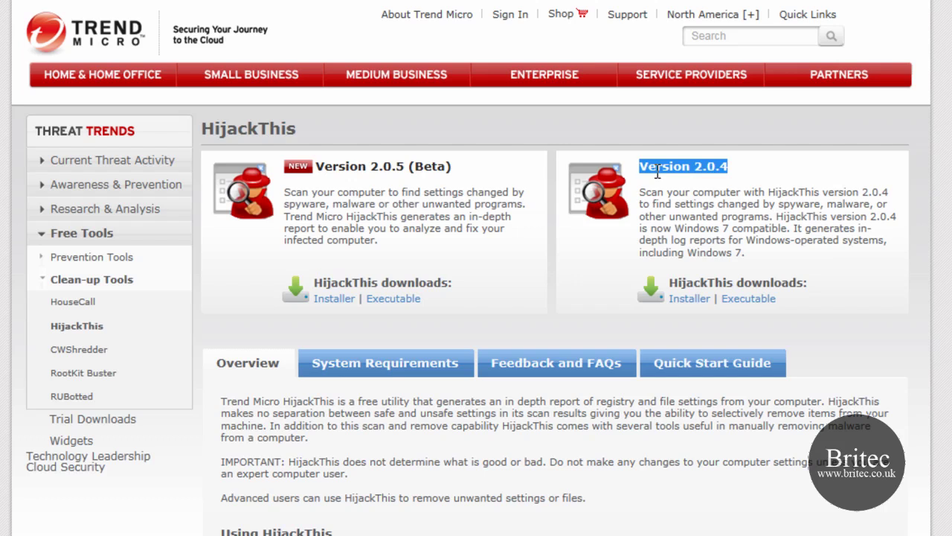
{"action": "left_click", "coordinate": [773, 186]}
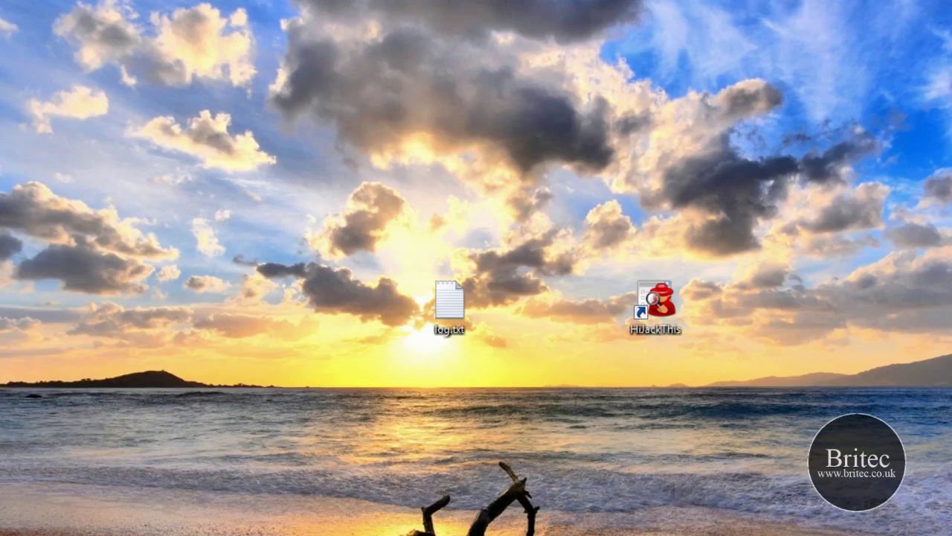
Step: Launch HijackThis, skip the start options, and show the Config Misc Tools page
{"action": "double_click", "coordinate": [658, 308]}
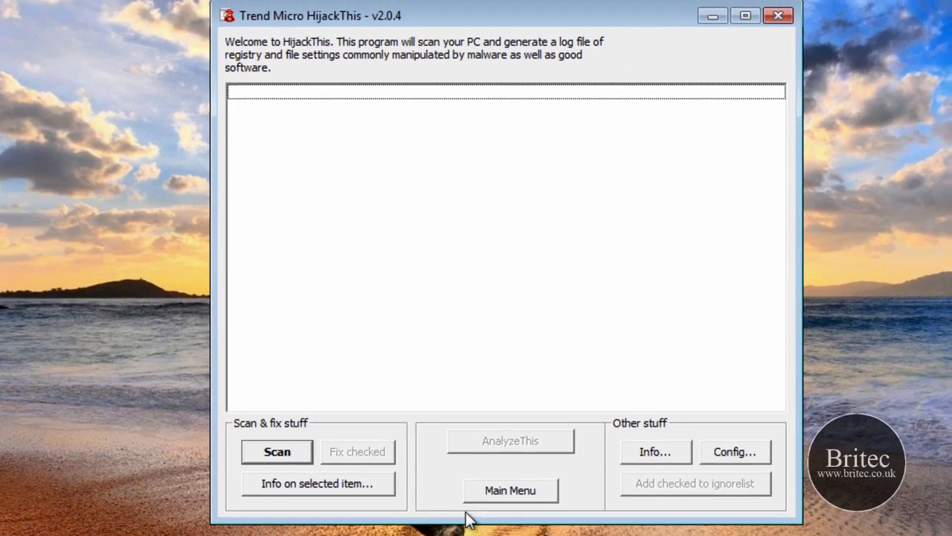
{"action": "left_click", "coordinate": [504, 500]}
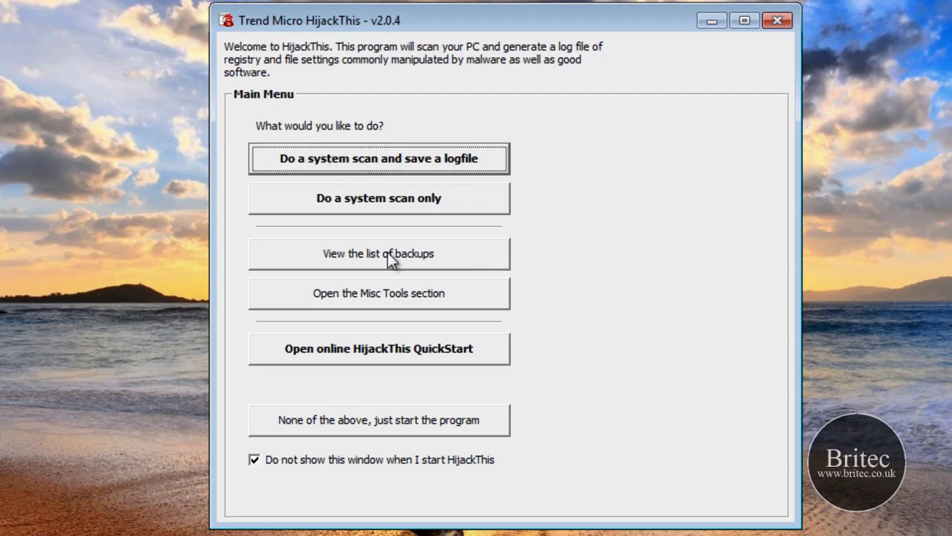
{"action": "left_click", "coordinate": [386, 427]}
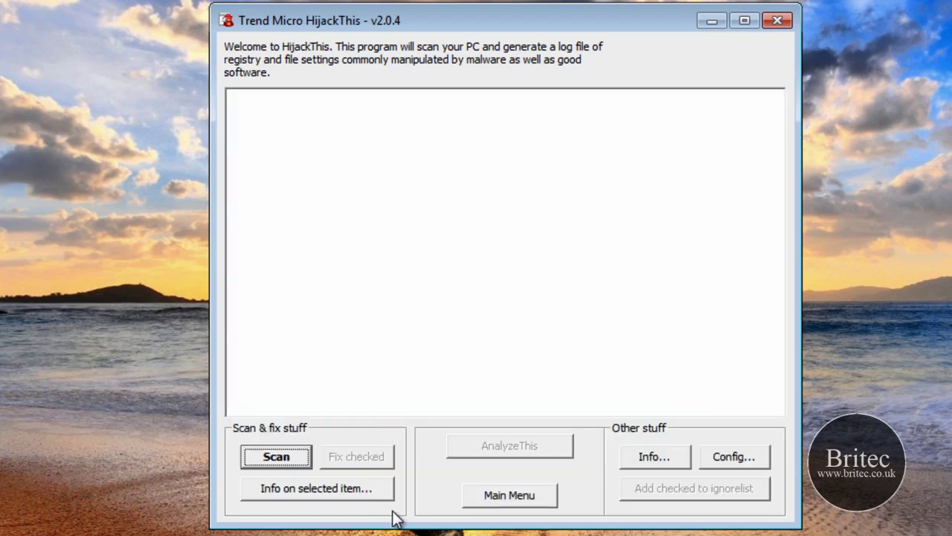
{"action": "left_click", "coordinate": [731, 463]}
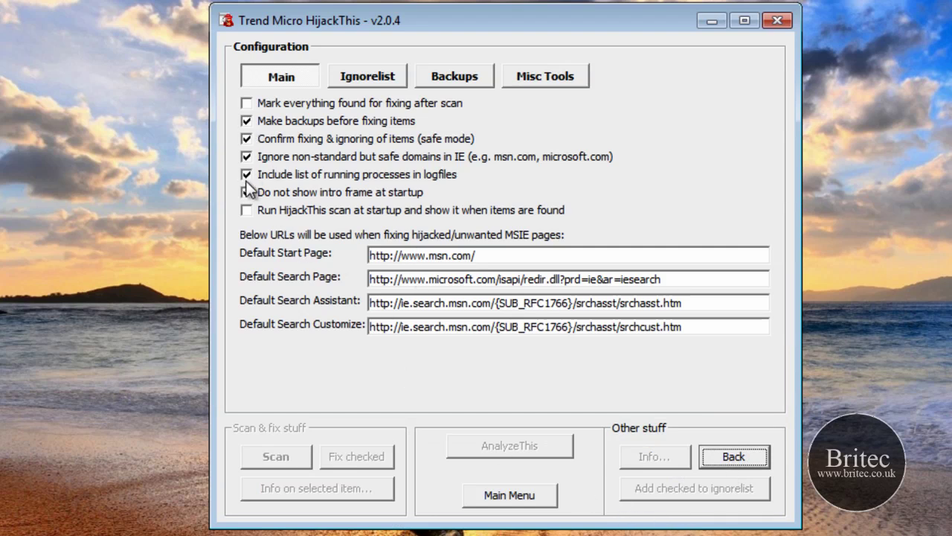
{"action": "left_click", "coordinate": [536, 82]}
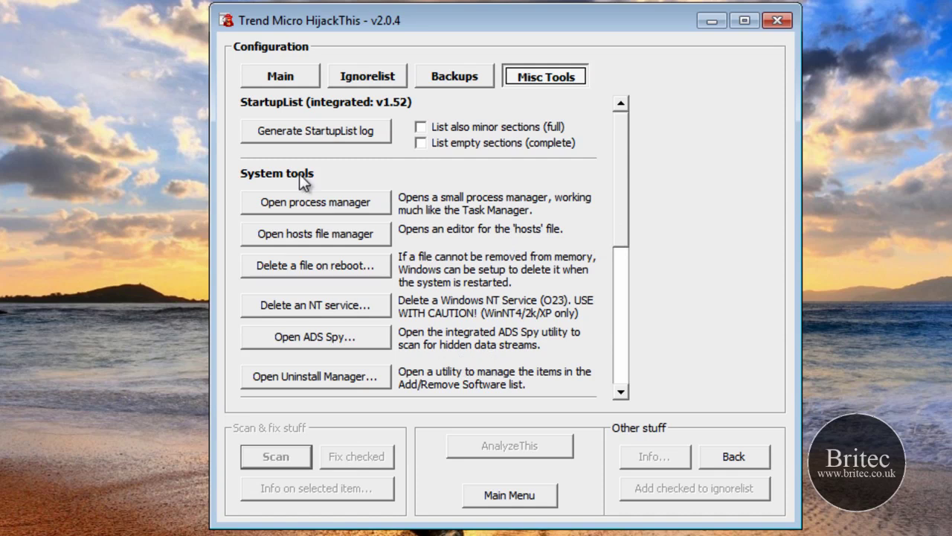
Step: Generate the startuplist.txt report, scroll through it in Notepad, and close it
{"action": "left_click", "coordinate": [342, 132]}
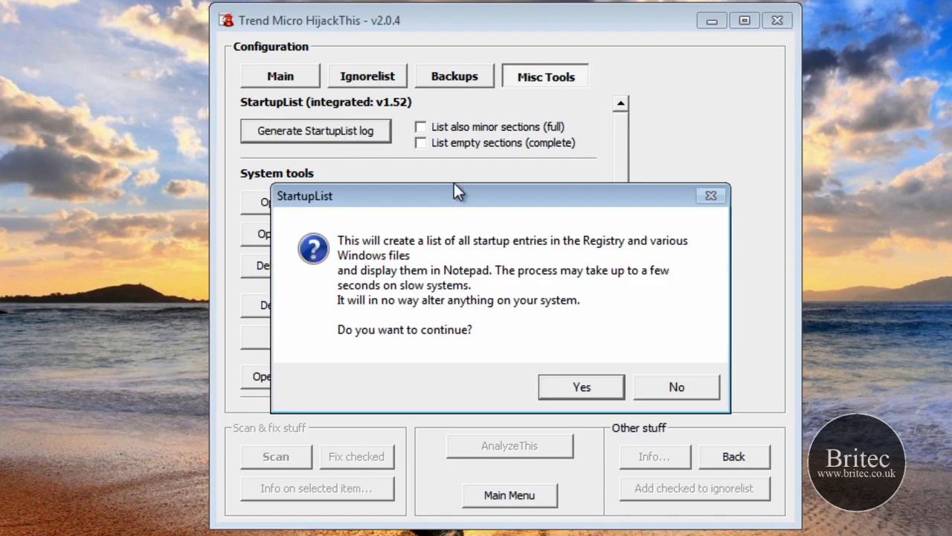
{"action": "left_click", "coordinate": [575, 387]}
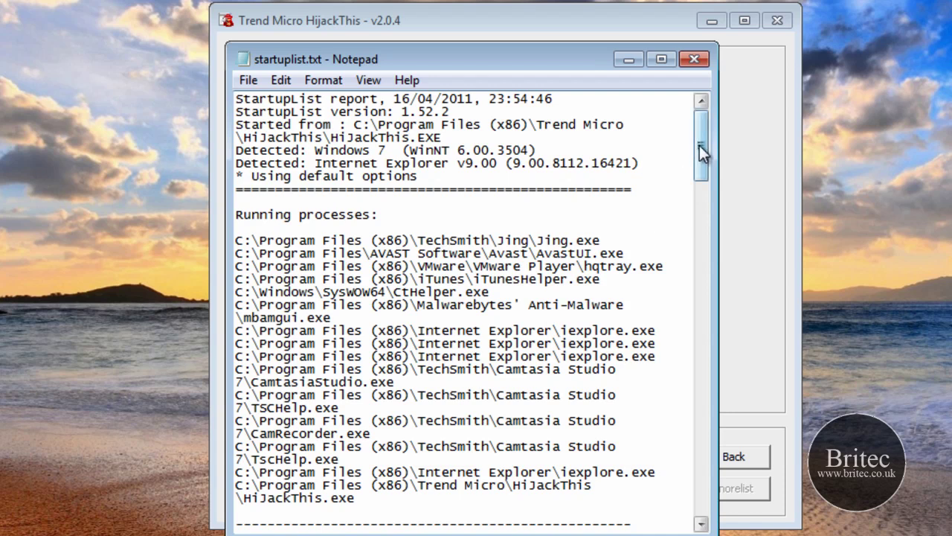
{"action": "mouse_move", "coordinate": [700, 145]}
{"action": "left_mouse_down"}
{"action": "mouse_move", "coordinate": [700, 181]}
{"action": "mouse_move", "coordinate": [699, 139]}
{"action": "left_mouse_up"}
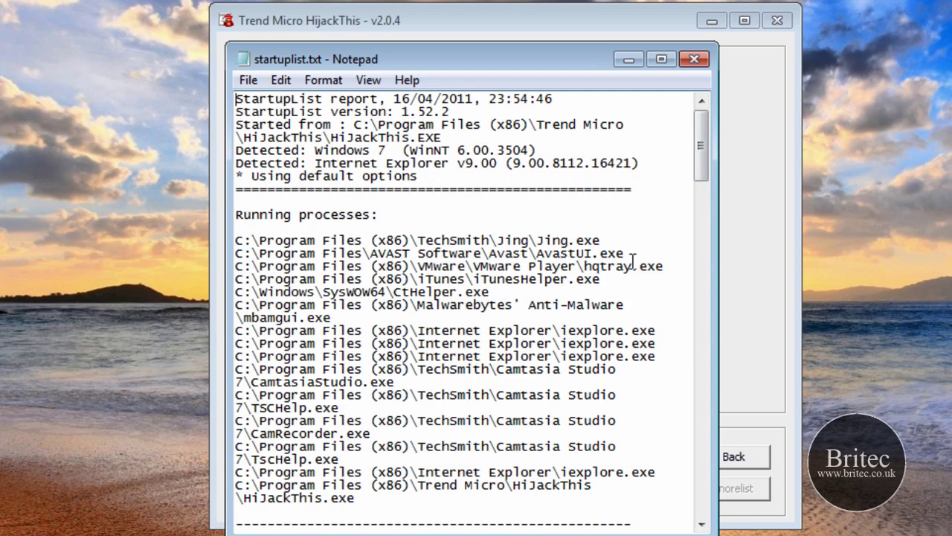
{"action": "left_click", "coordinate": [693, 58]}
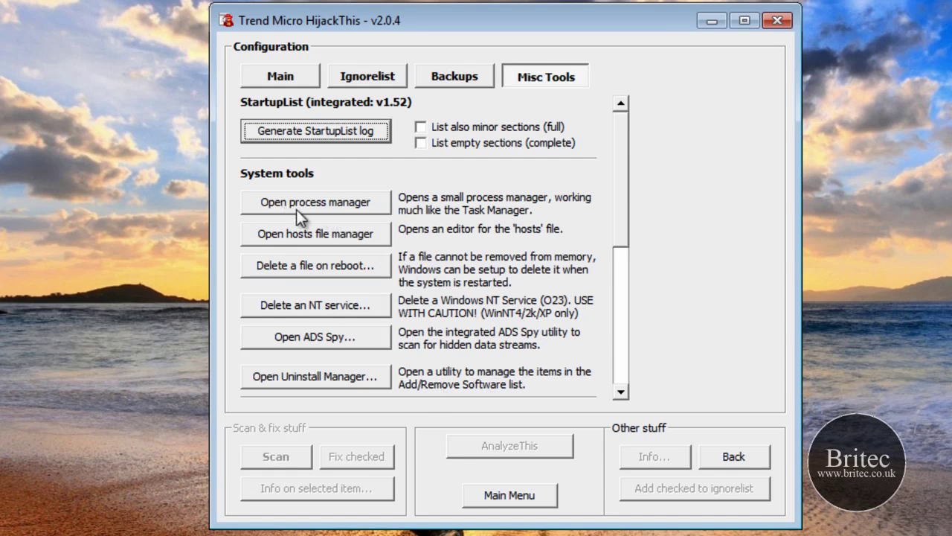
Step: Inspect iTunesHelper.exe and mbamgui.exe with their loaded DLLs, then view the hosts file
{"action": "left_click", "coordinate": [336, 205]}
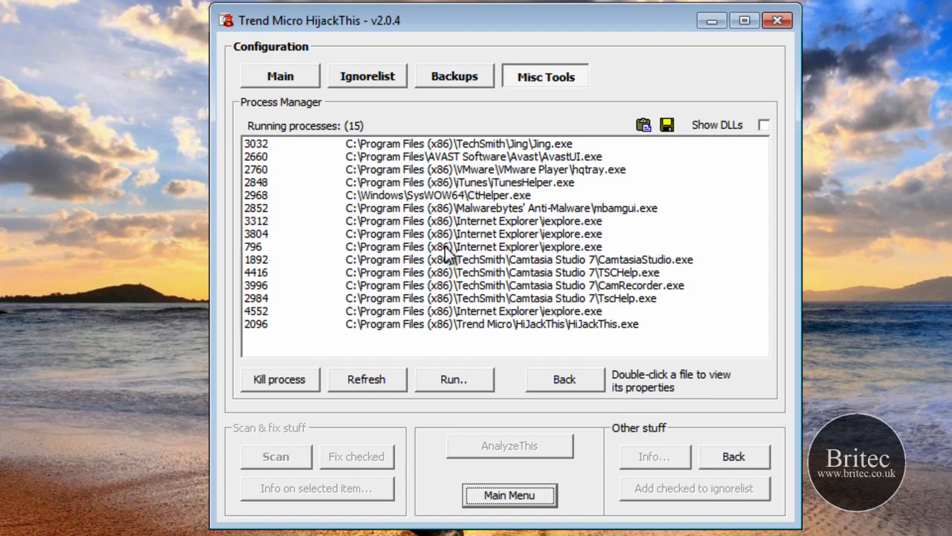
{"action": "left_click", "coordinate": [514, 182]}
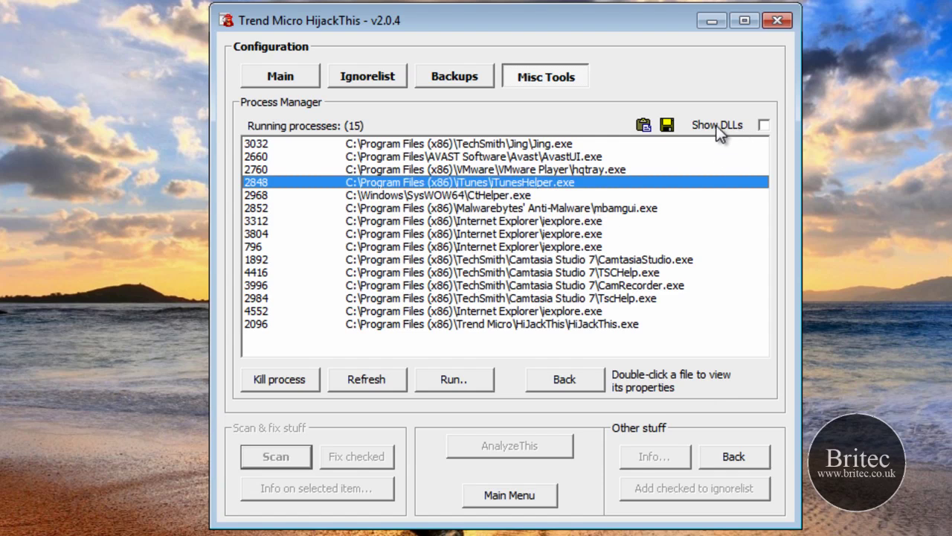
{"action": "left_click", "coordinate": [763, 124]}
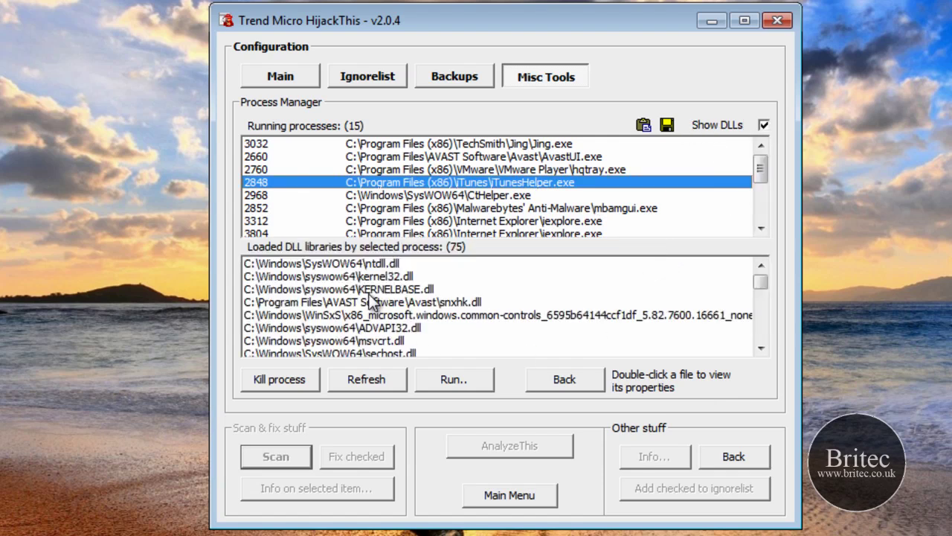
{"action": "left_click", "coordinate": [406, 209]}
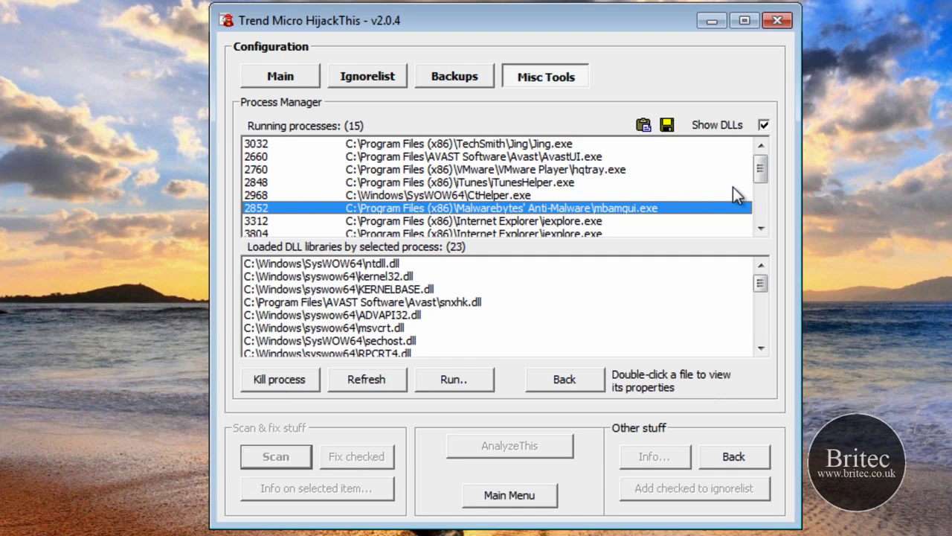
{"action": "left_click", "coordinate": [566, 381]}
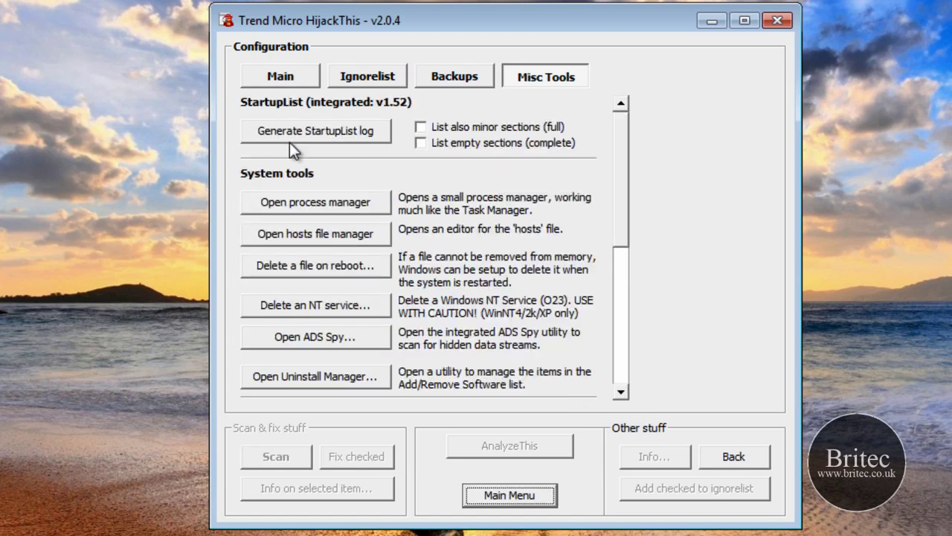
{"action": "left_click", "coordinate": [313, 236]}
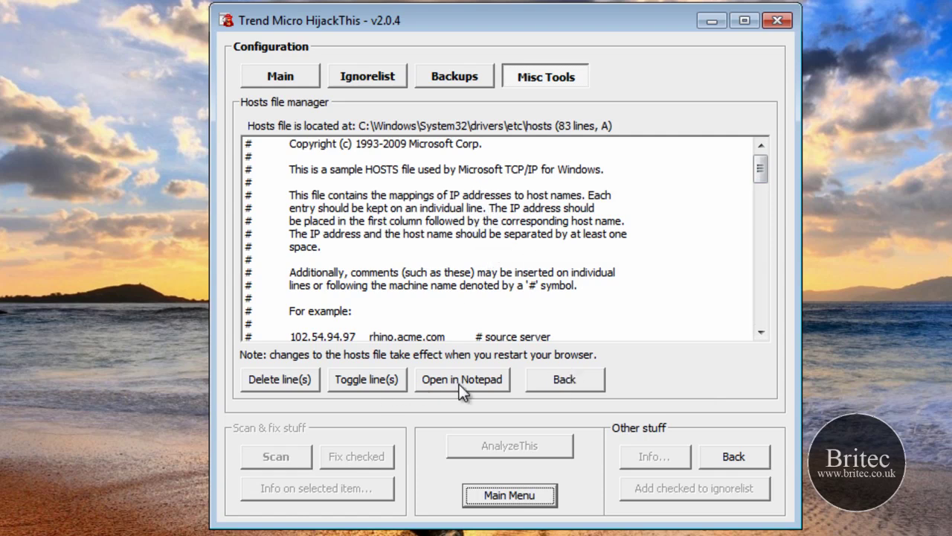
Step: Try 'Delete a file on reboot' and 'Delete an NT service', cancelling both
{"action": "left_click", "coordinate": [580, 378]}
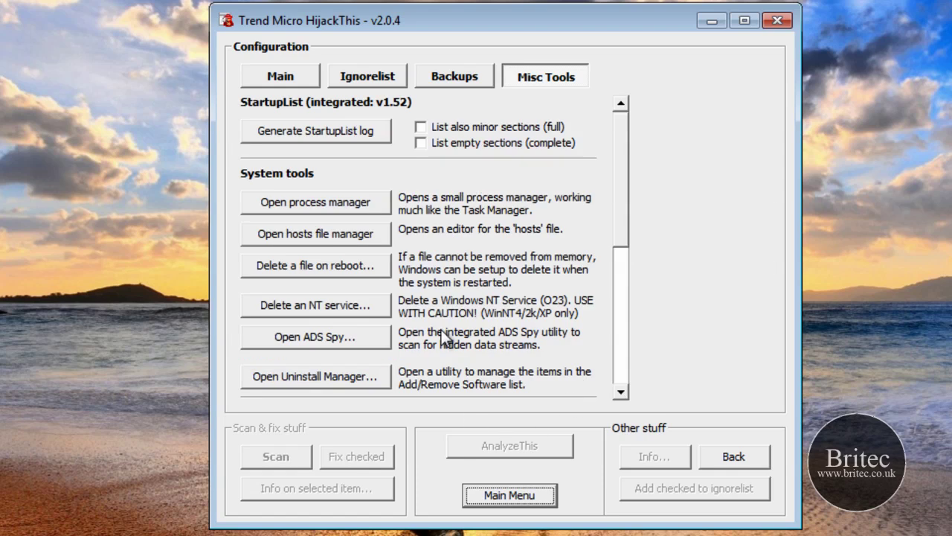
{"action": "left_click", "coordinate": [284, 266]}
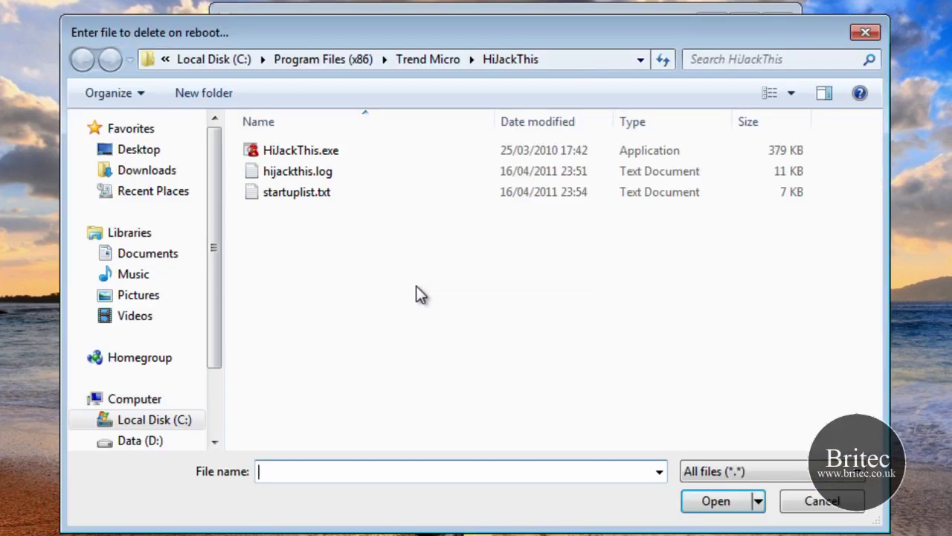
{"action": "left_click", "coordinate": [152, 157]}
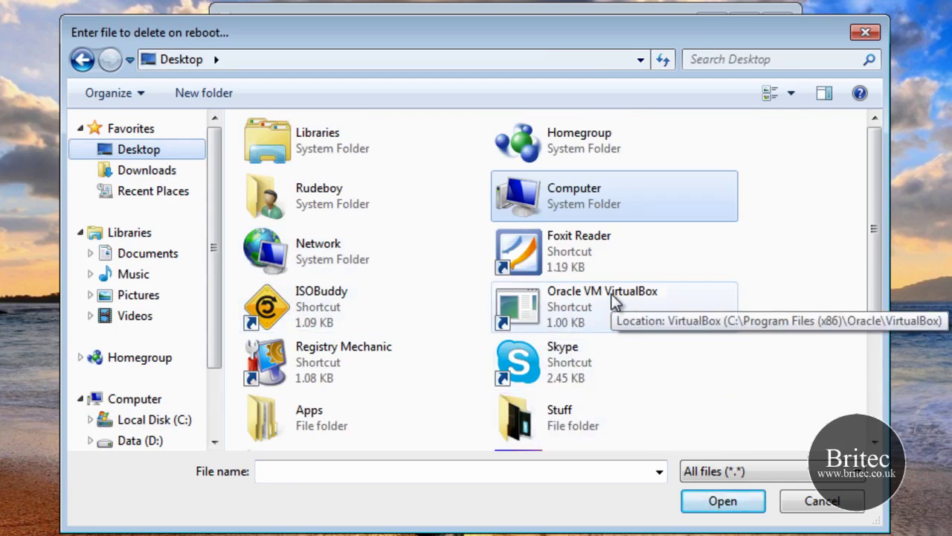
{"action": "left_click", "coordinate": [788, 505]}
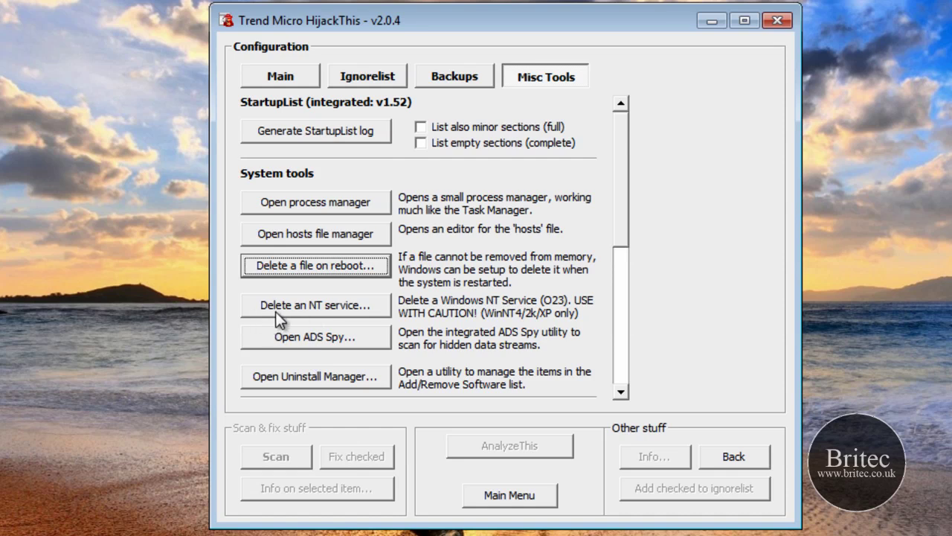
{"action": "left_click", "coordinate": [337, 311]}
{"action": "left_click", "coordinate": [631, 123]}
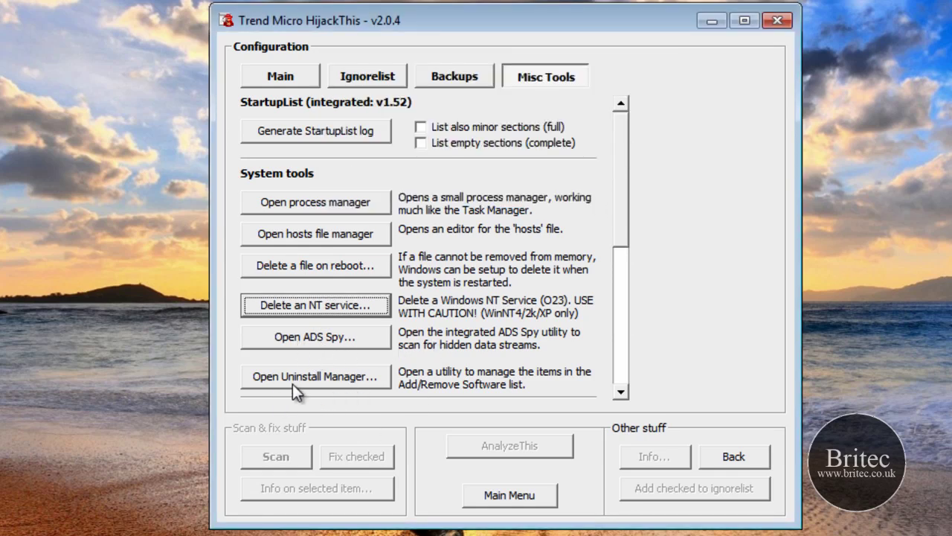
Step: Review the Adobe Flash Player 10 Plugin entry in the Uninstall Manager, then show Programs and Features
{"action": "left_click", "coordinate": [330, 377]}
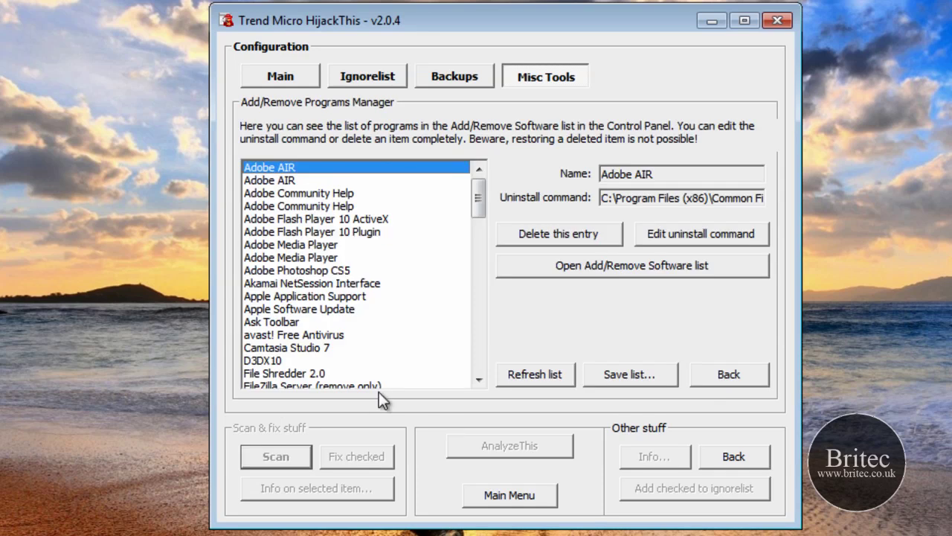
{"action": "left_click", "coordinate": [308, 234]}
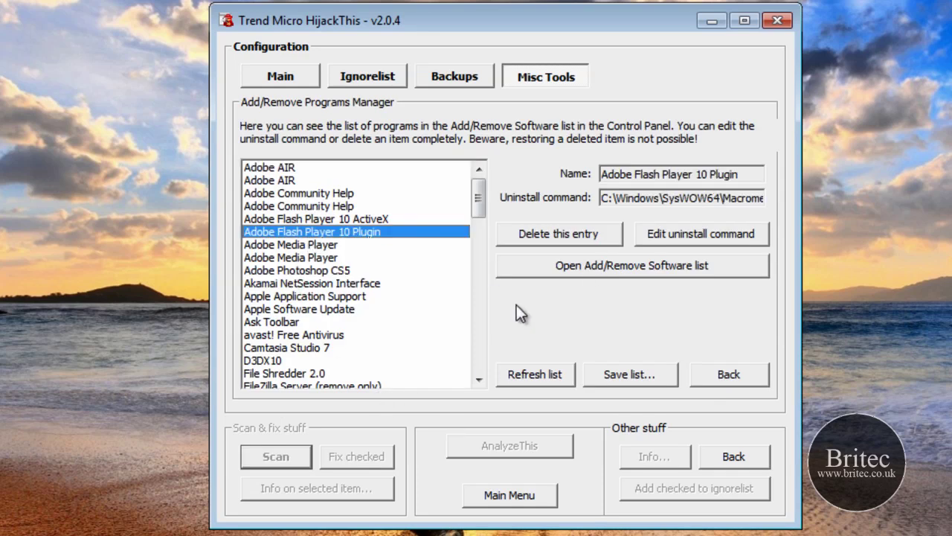
{"action": "left_click", "coordinate": [643, 269]}
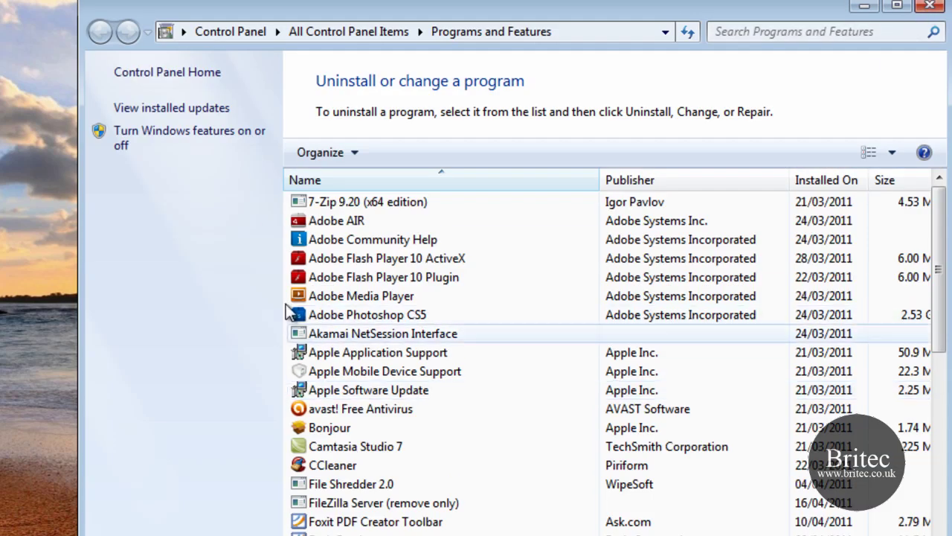
Step: Close the Windows Programs and Features window
{"action": "left_click", "coordinate": [930, 6]}
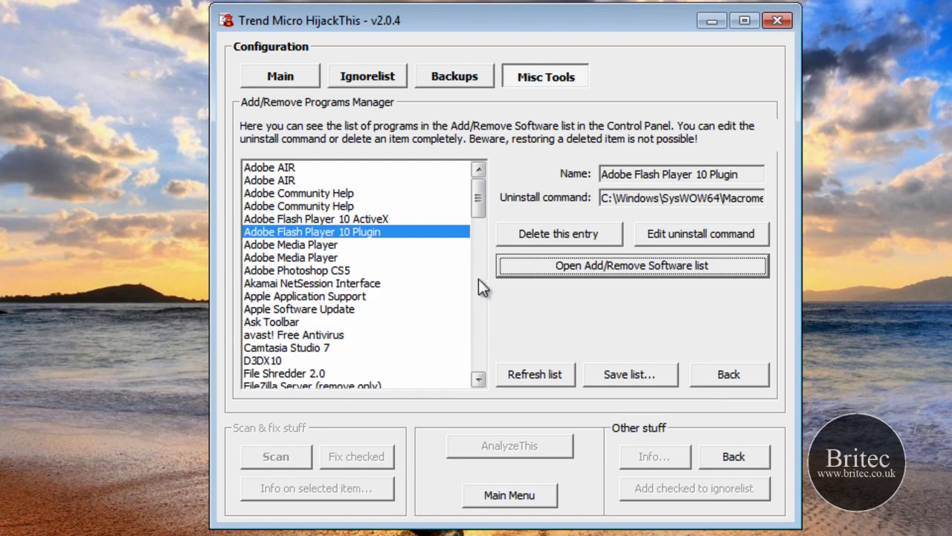
Step: Return to the Main Menu and run a fresh system scan
{"action": "left_click", "coordinate": [725, 376]}
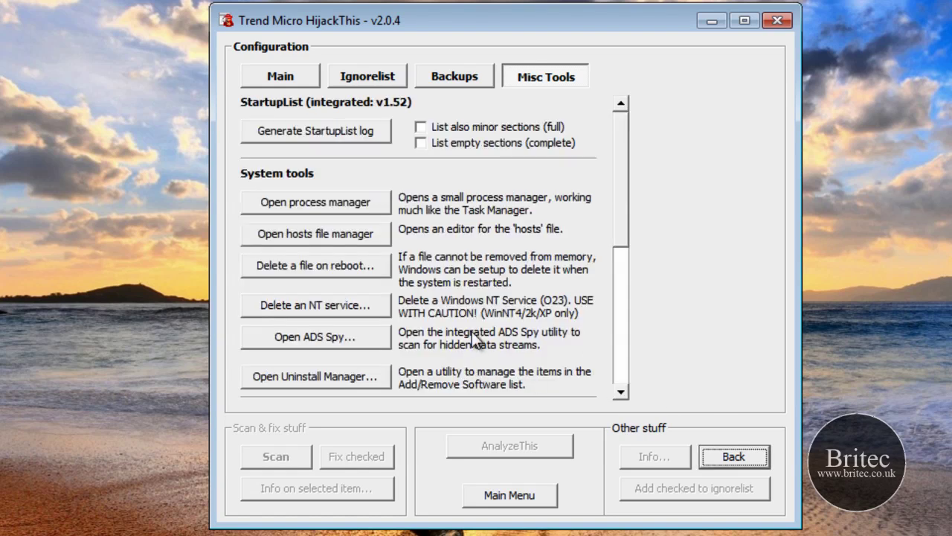
{"action": "scroll", "coordinate": [625, 232], "scroll_direction": "down", "scroll_amount": 4}
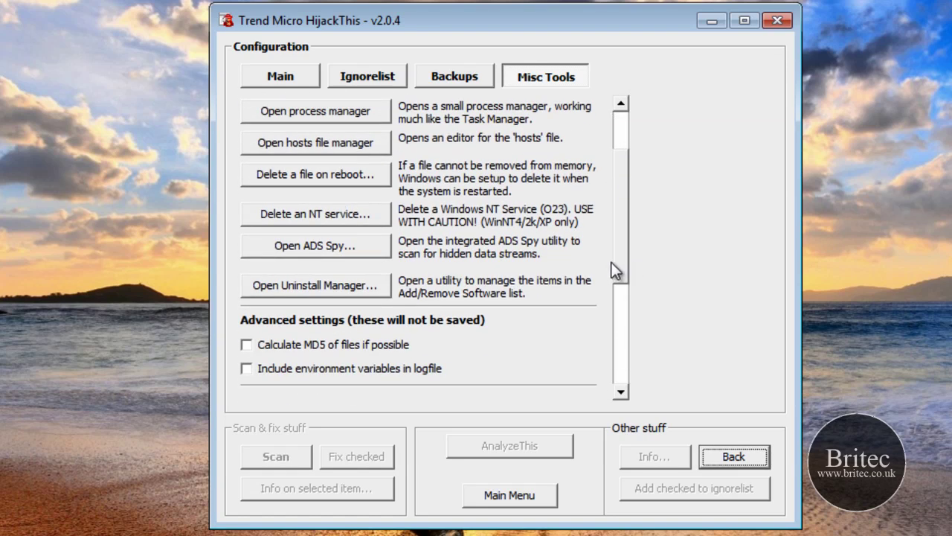
{"action": "left_click", "coordinate": [731, 457]}
{"action": "left_click", "coordinate": [510, 496]}
{"action": "left_click", "coordinate": [354, 186]}
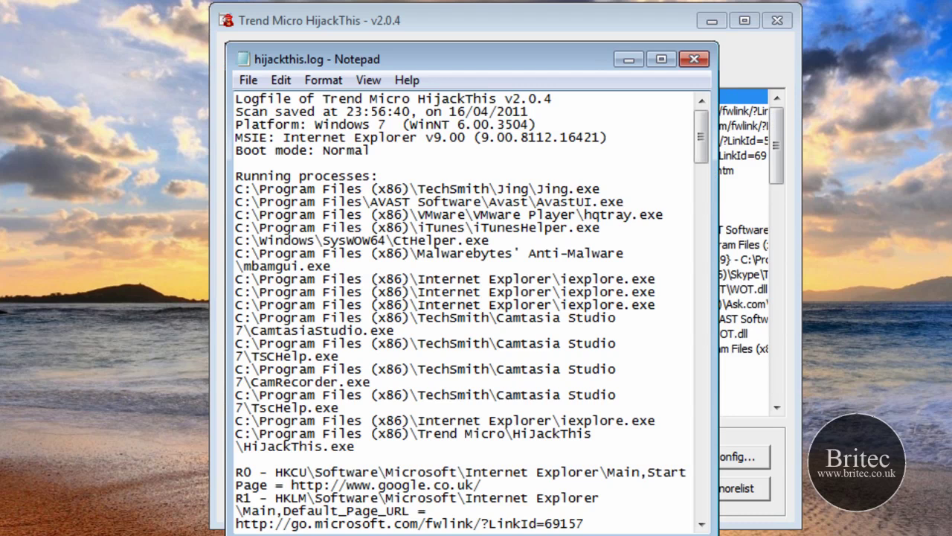
{"action": "key", "text": "Delete"}
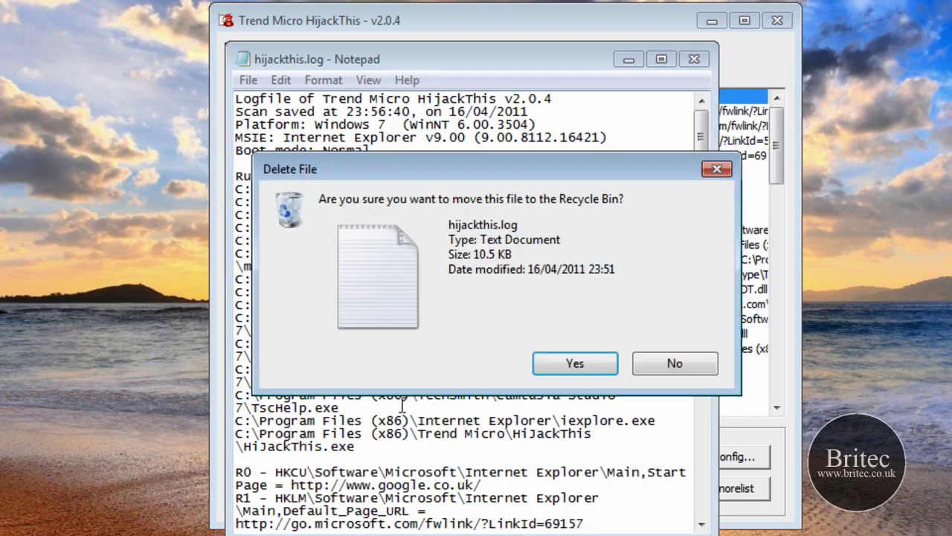
{"action": "left_click", "coordinate": [566, 365]}
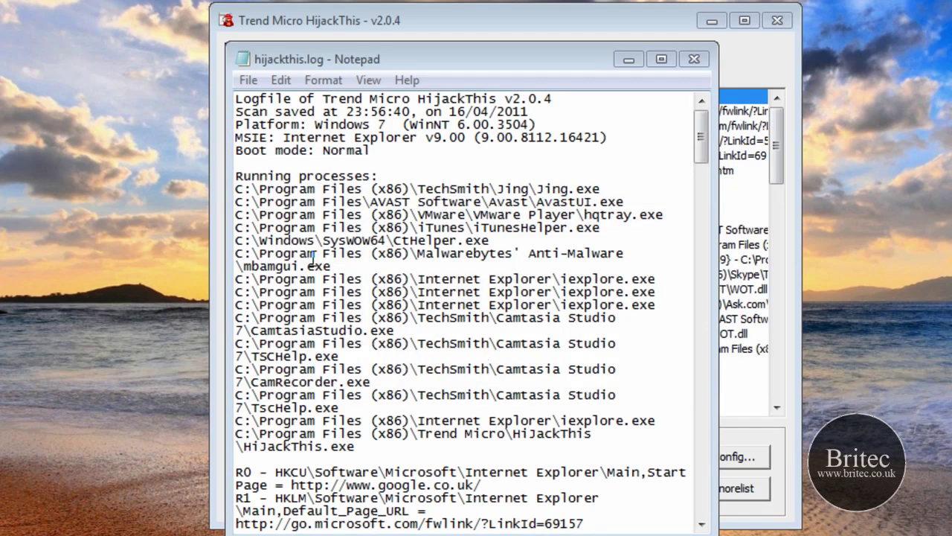
Step: Save the scan log from Notepad to the Desktop and close Notepad
{"action": "left_click", "coordinate": [250, 80]}
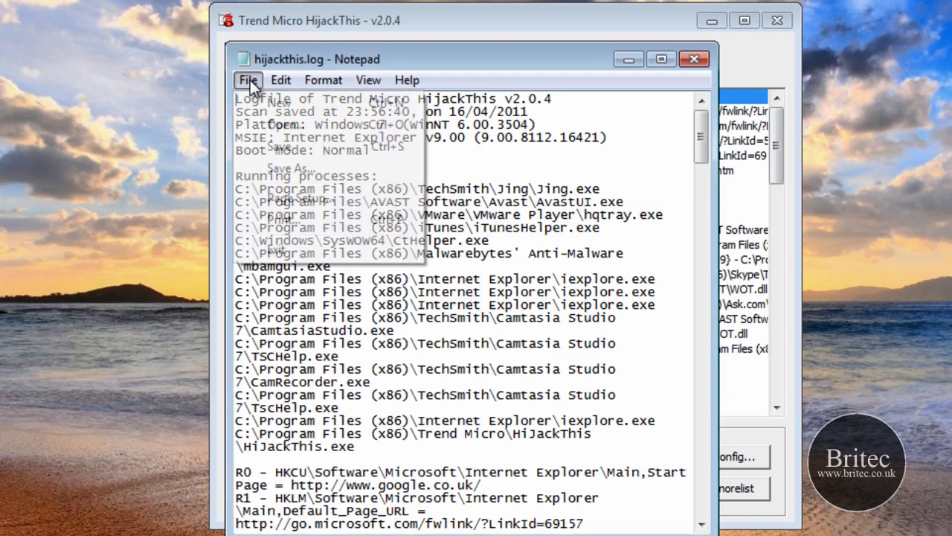
{"action": "left_click", "coordinate": [275, 165]}
{"action": "left_click", "coordinate": [248, 80]}
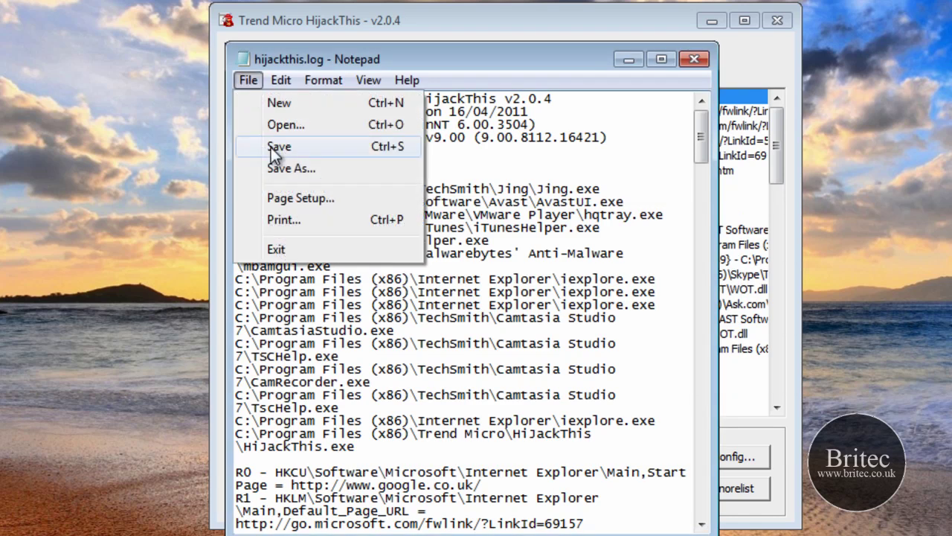
{"action": "left_click", "coordinate": [276, 166]}
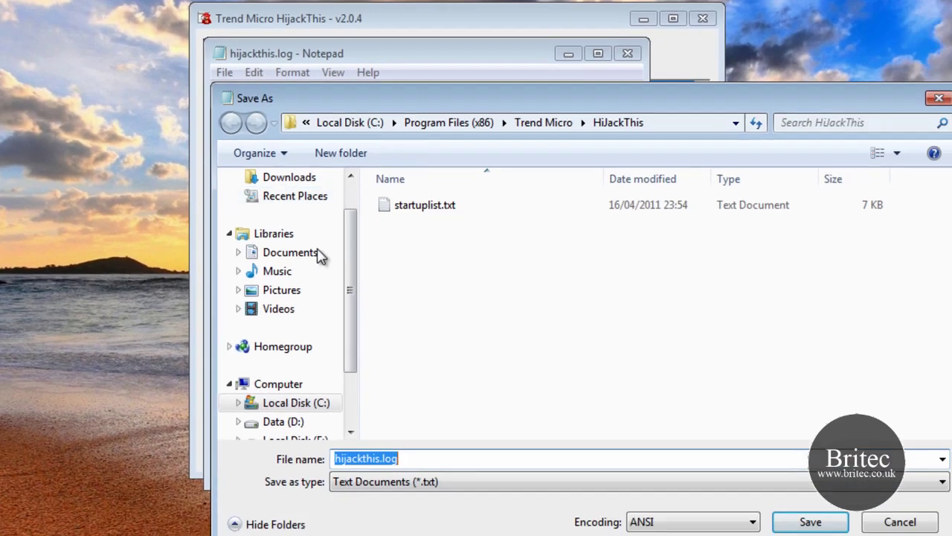
{"action": "scroll", "coordinate": [364, 286], "scroll_direction": "up", "scroll_amount": 2}
{"action": "left_click", "coordinate": [277, 201]}
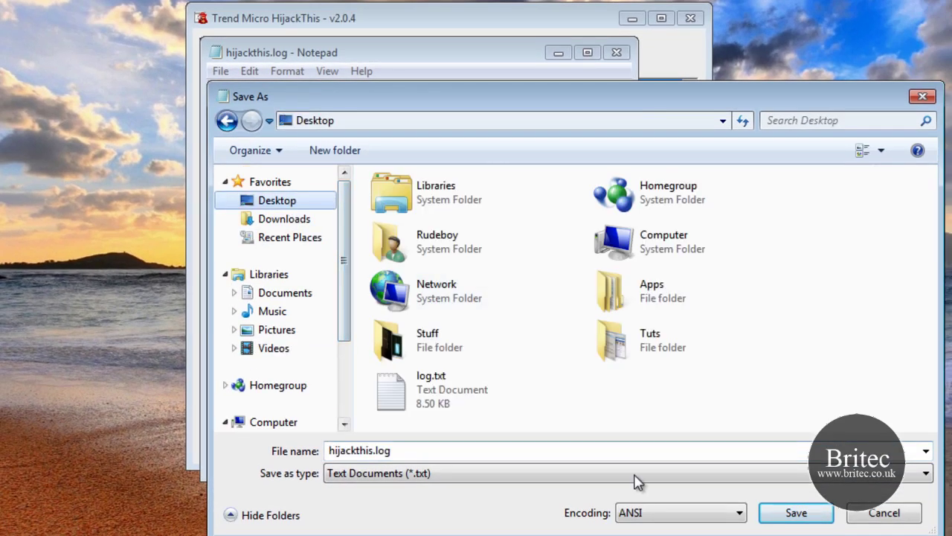
{"action": "left_click", "coordinate": [793, 512]}
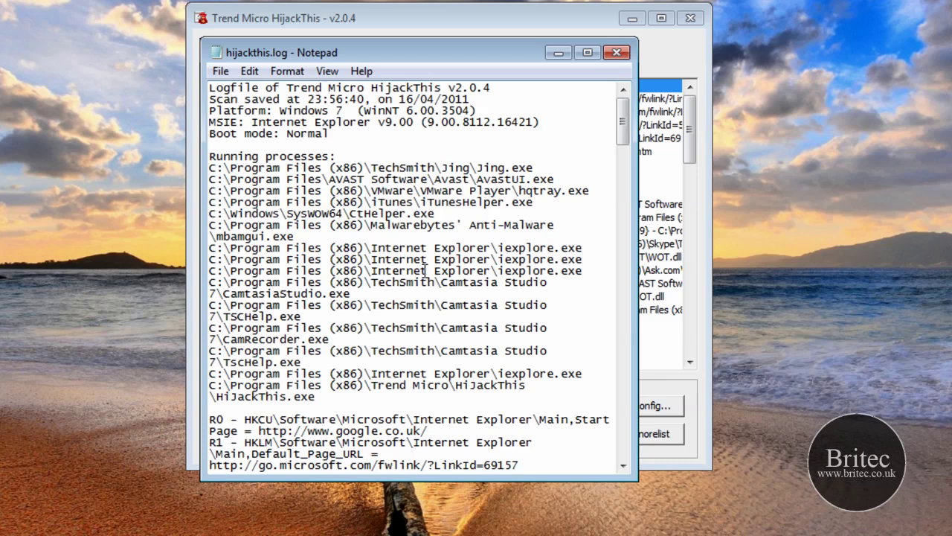
{"action": "left_click", "coordinate": [616, 53]}
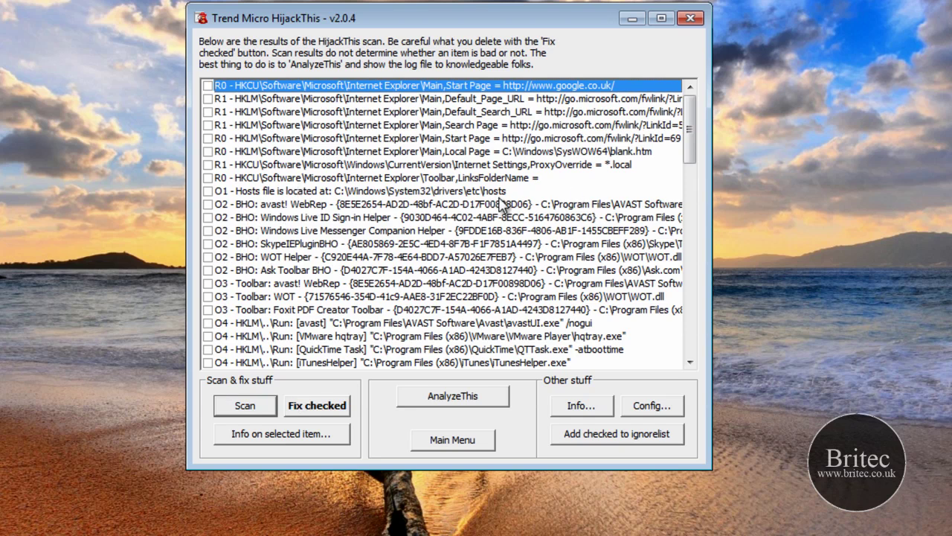
Step: Tick the Windows Live Messenger Companion Helper, Foxit PDF Creator Toolbar and WOT Helper entries, then close HijackThis
{"action": "left_click", "coordinate": [208, 232]}
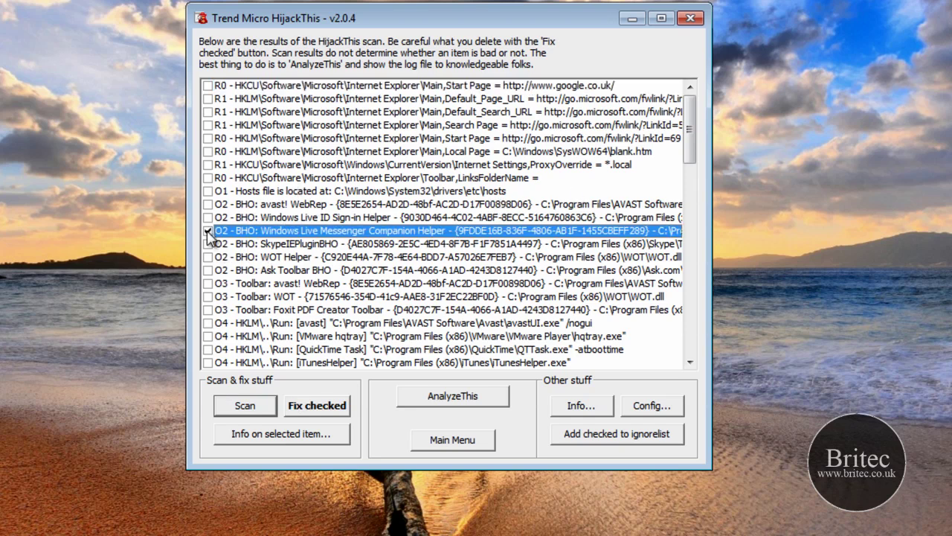
{"action": "left_click", "coordinate": [208, 309]}
{"action": "left_click", "coordinate": [209, 257]}
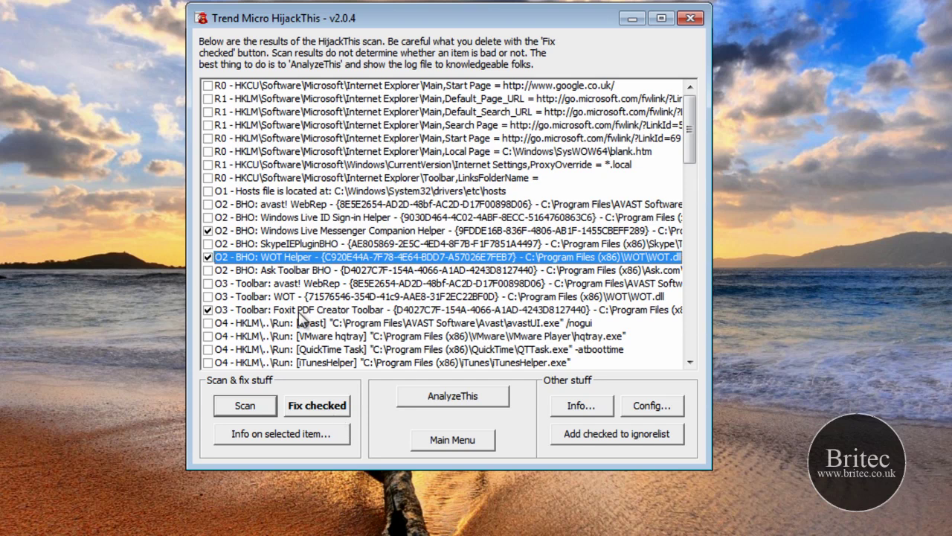
{"action": "left_click", "coordinate": [690, 18]}
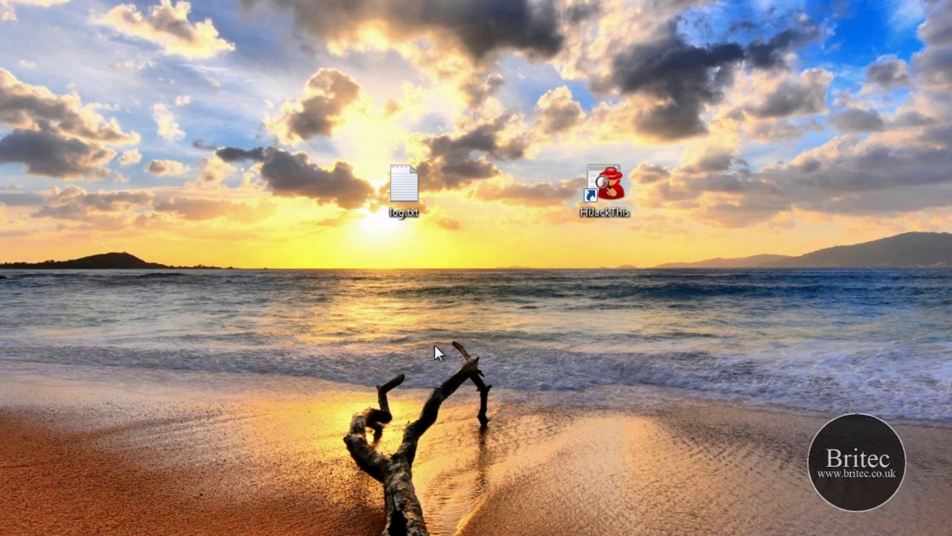
Step: Open log.txt from the desktop, copy its entire contents, and close Notepad
{"action": "double_click", "coordinate": [404, 186]}
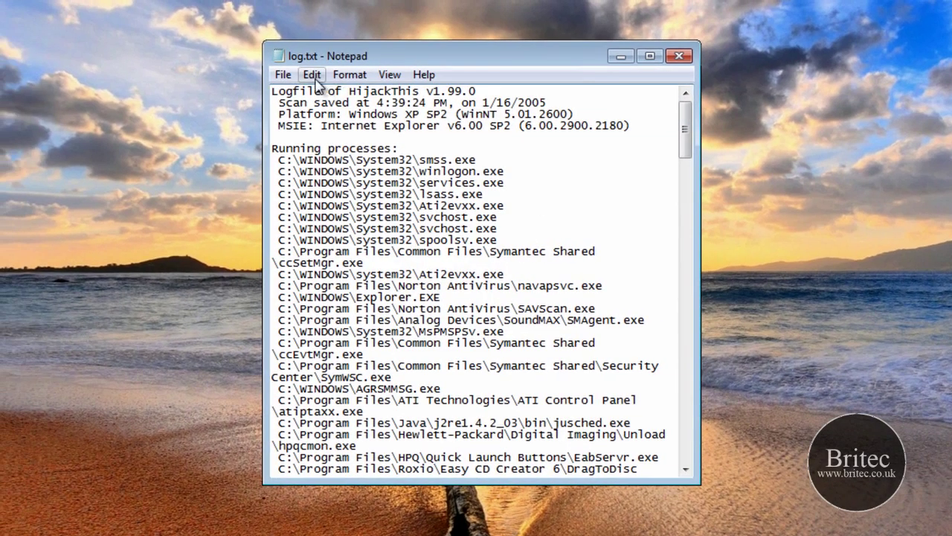
{"action": "left_click", "coordinate": [292, 73]}
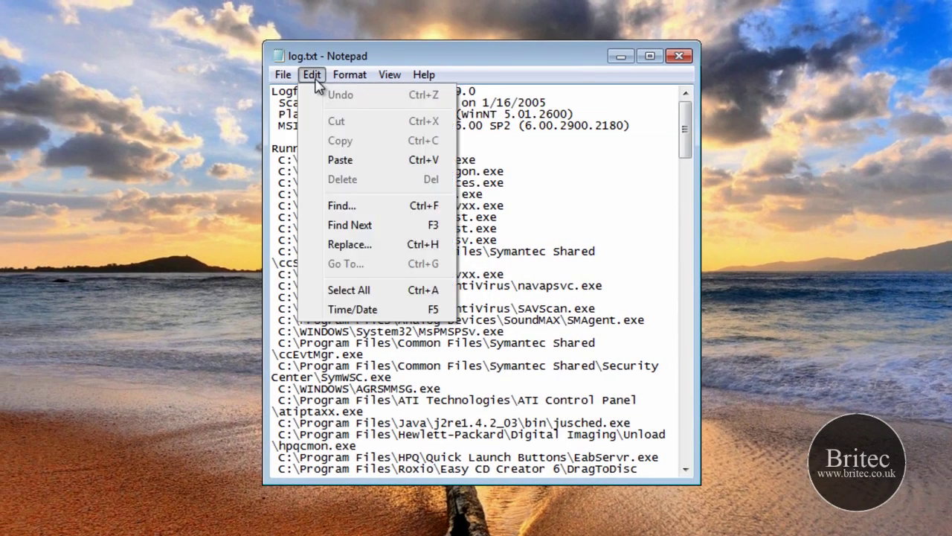
{"action": "left_click", "coordinate": [348, 289]}
{"action": "right_click", "coordinate": [361, 250]}
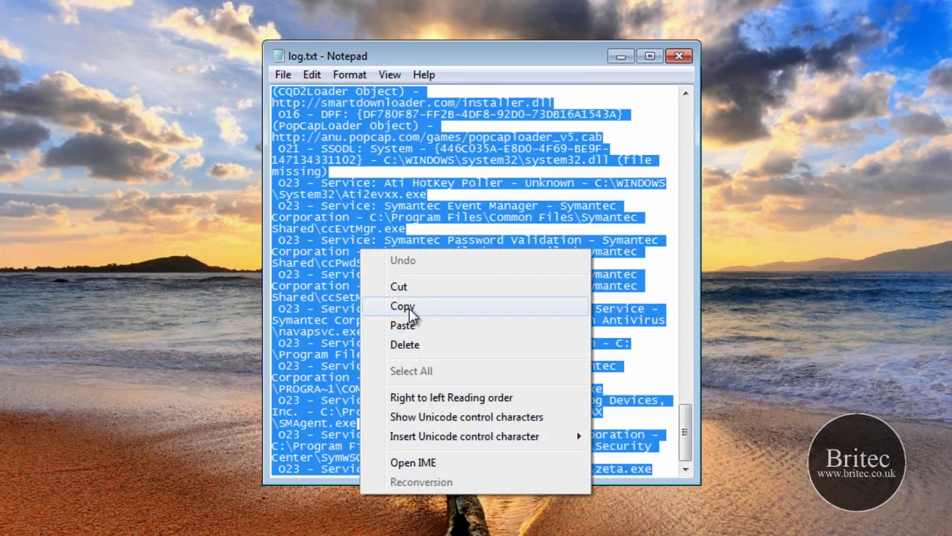
{"action": "left_click", "coordinate": [406, 307]}
{"action": "left_click", "coordinate": [679, 57]}
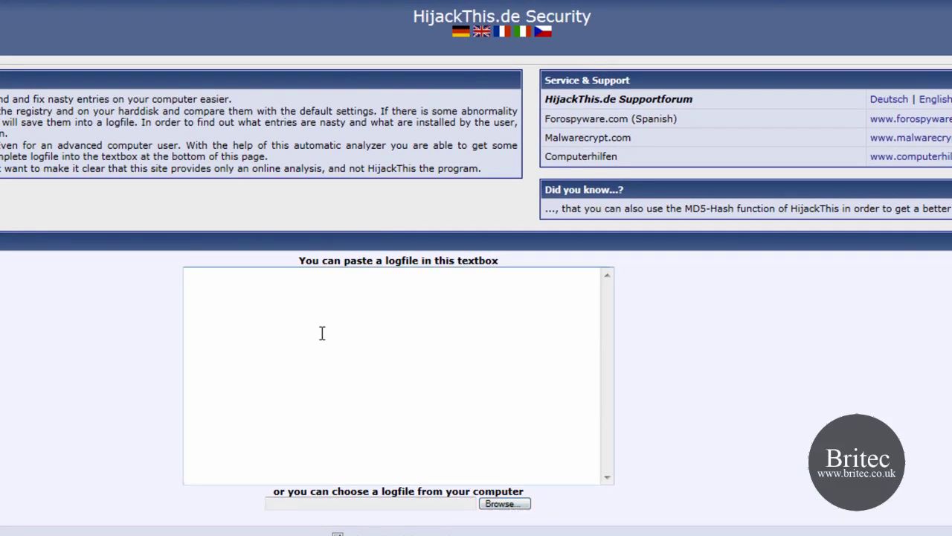
Step: Paste the copied scan log into the HijackThis.de logfile box for analysis
{"action": "right_click", "coordinate": [252, 291]}
{"action": "left_click", "coordinate": [316, 365]}
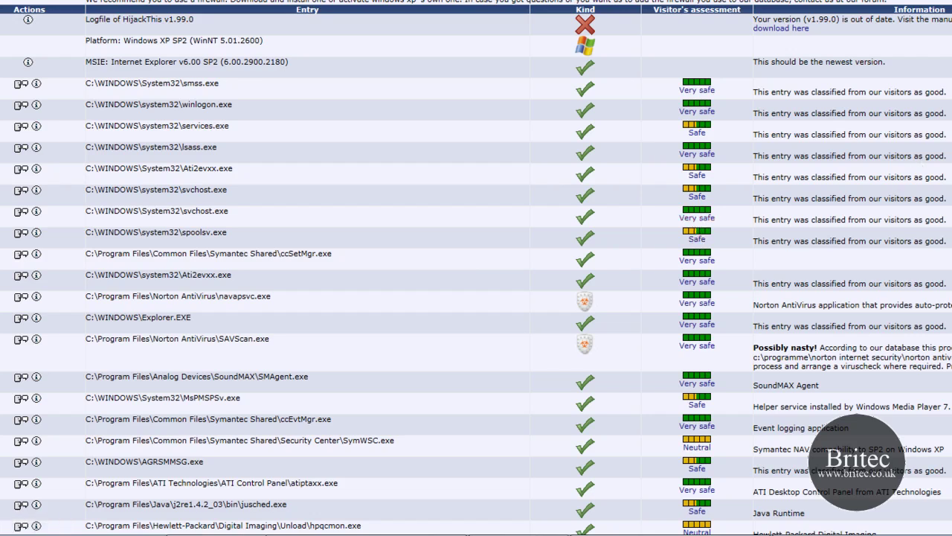
{"action": "scroll", "coordinate": [476, 268], "scroll_direction": "down", "scroll_amount": 10}
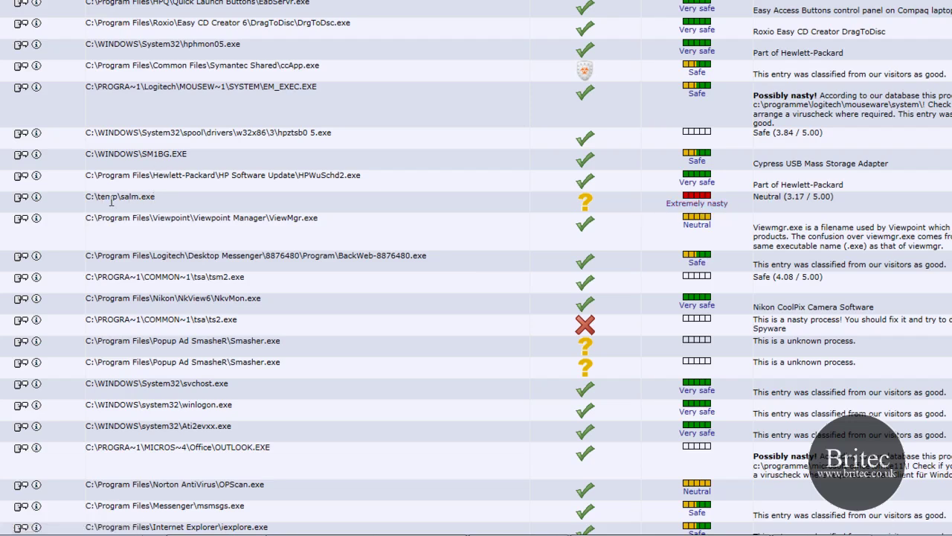
{"action": "mouse_move", "coordinate": [156, 198]}
{"action": "left_mouse_down"}
{"action": "mouse_move", "coordinate": [87, 202]}
{"action": "mouse_move", "coordinate": [149, 207]}
{"action": "left_mouse_up"}
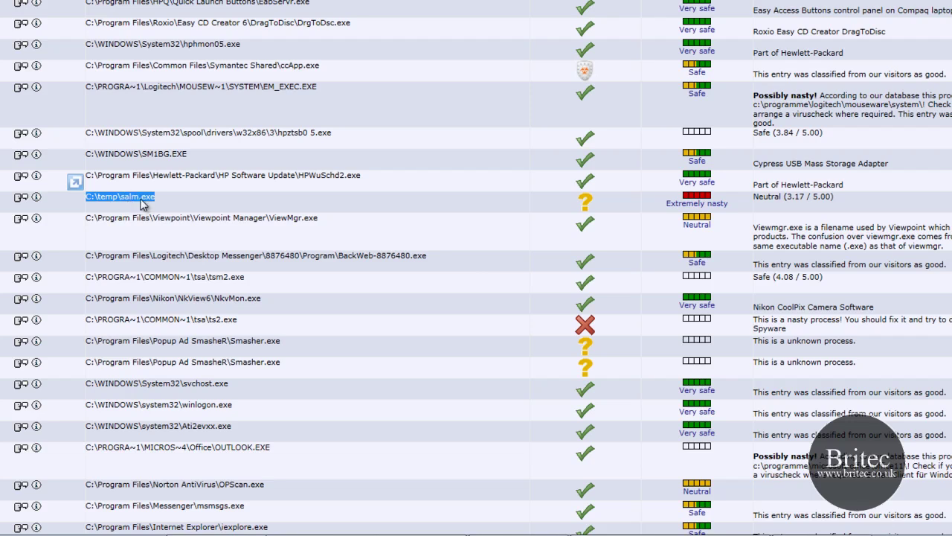
{"action": "left_click", "coordinate": [211, 209]}
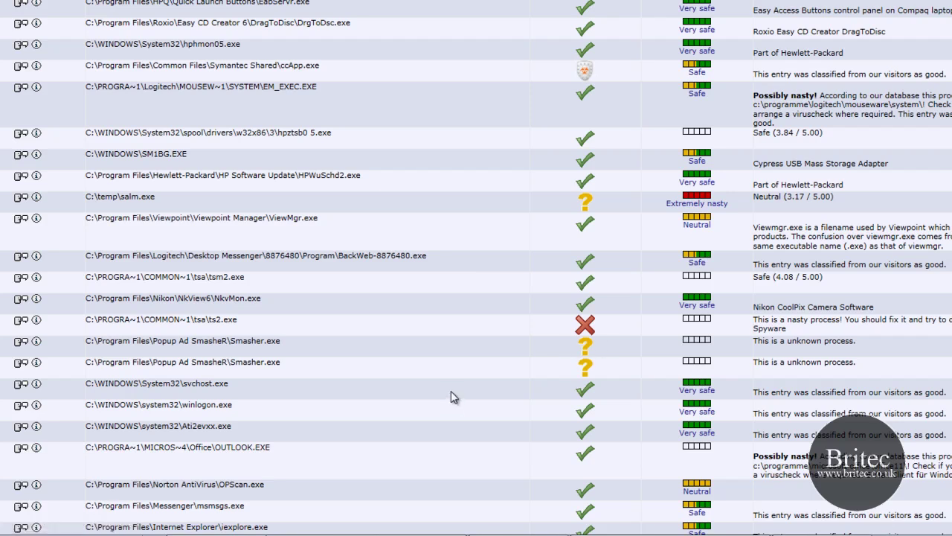
{"action": "scroll", "coordinate": [453, 432], "scroll_direction": "down", "scroll_amount": 3}
{"action": "scroll", "coordinate": [570, 264], "scroll_direction": "down", "scroll_amount": 5}
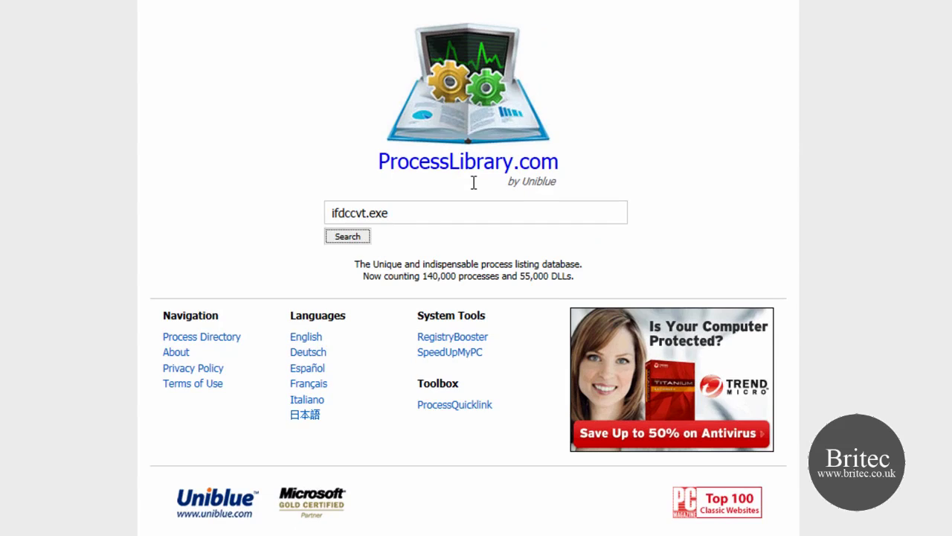
Step: Replace the ifdccvt.exe search with Smasher.exe copied from the notes, and search ProcessLibrary
{"action": "left_click_drag", "start_coordinate": [400, 212], "coordinate": [296, 227]}
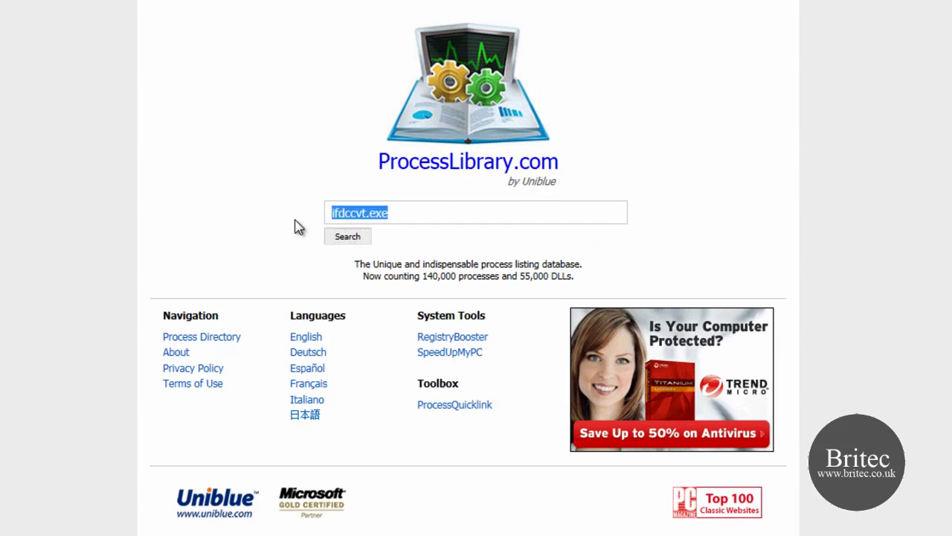
{"action": "key", "text": "BackSpace"}
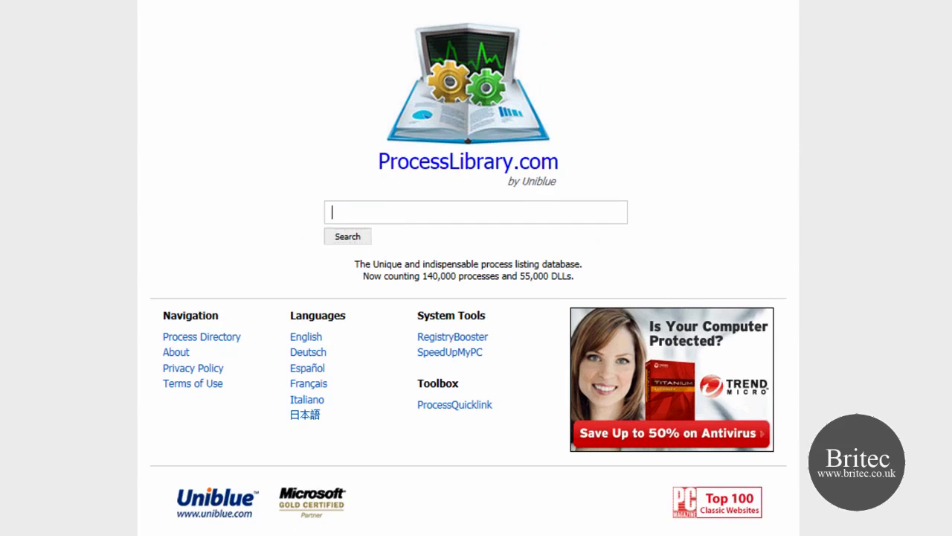
{"action": "key", "text": "alt+Tab"}
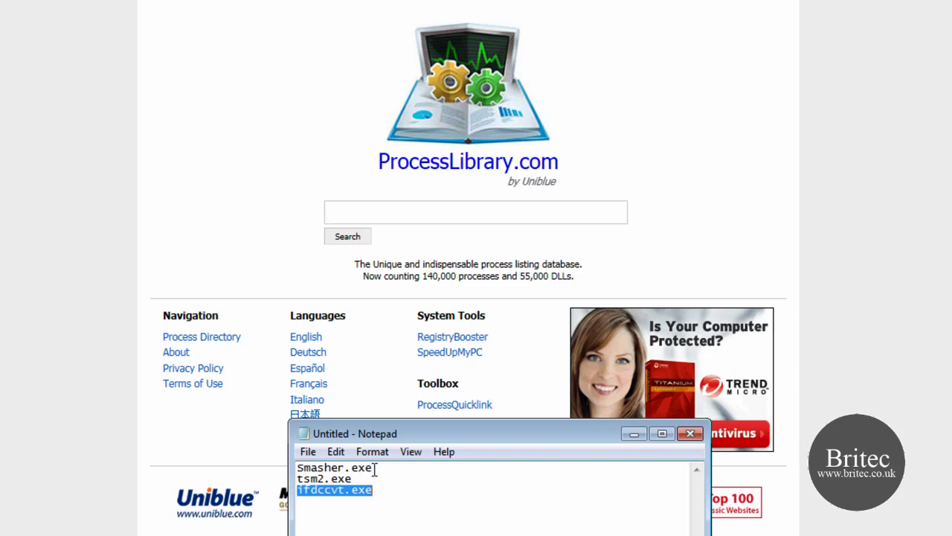
{"action": "left_click_drag", "start_coordinate": [375, 468], "coordinate": [296, 468]}
{"action": "right_click", "coordinate": [310, 466]}
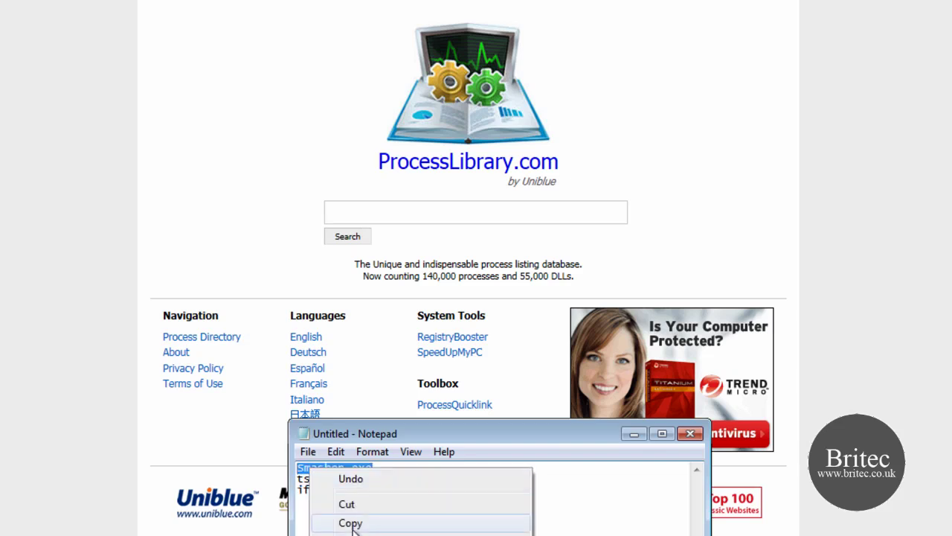
{"action": "left_click", "coordinate": [365, 519]}
{"action": "left_click", "coordinate": [113, 467]}
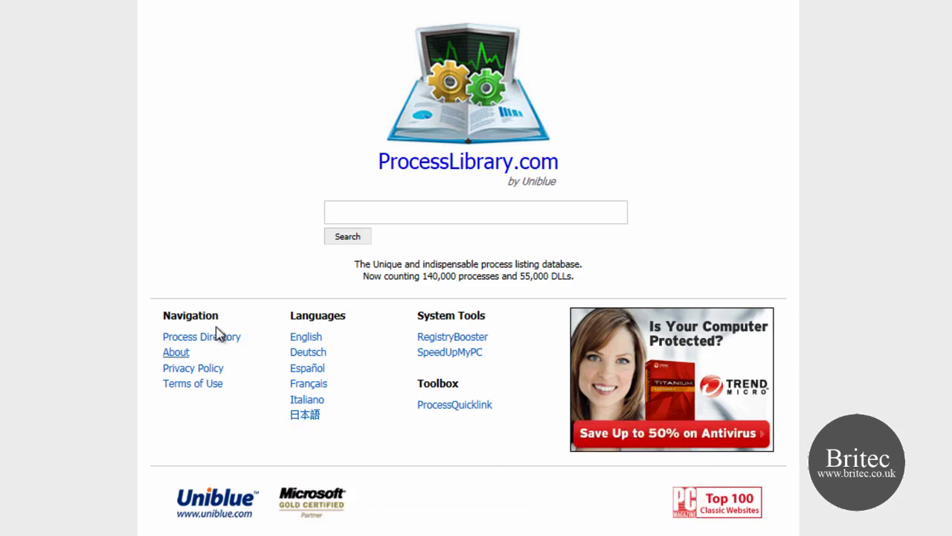
{"action": "right_click", "coordinate": [354, 212]}
{"action": "left_click", "coordinate": [383, 285]}
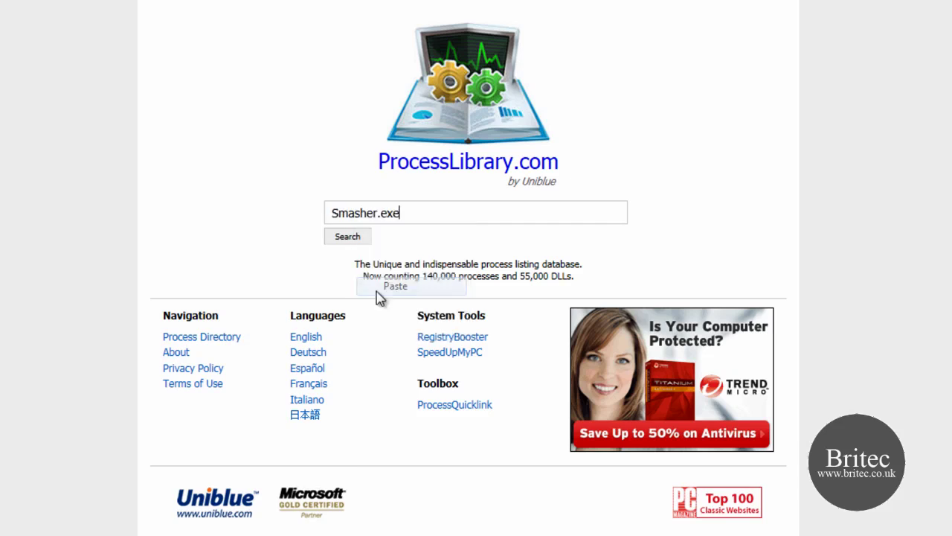
{"action": "left_click", "coordinate": [353, 240]}
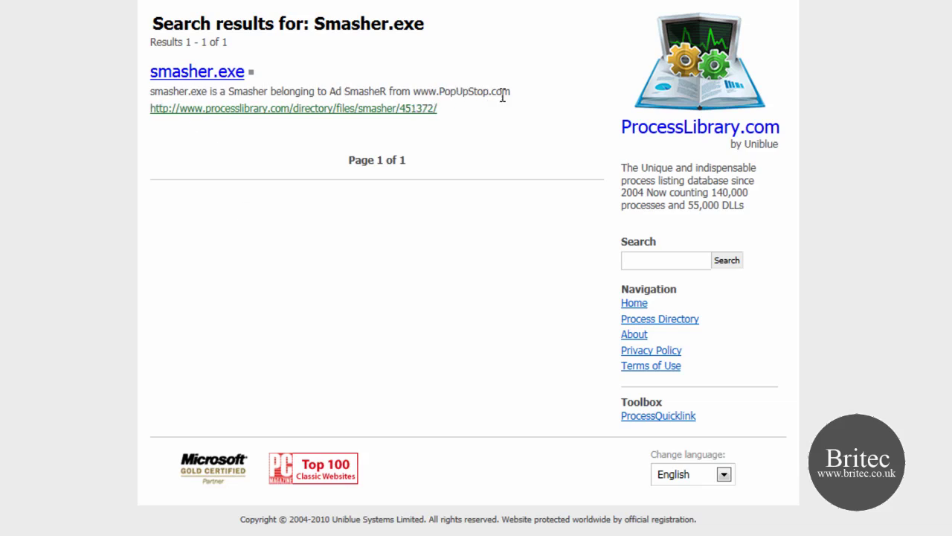
Step: Open and read the smasher.exe details page, which lists it as unrated
{"action": "left_click", "coordinate": [414, 110]}
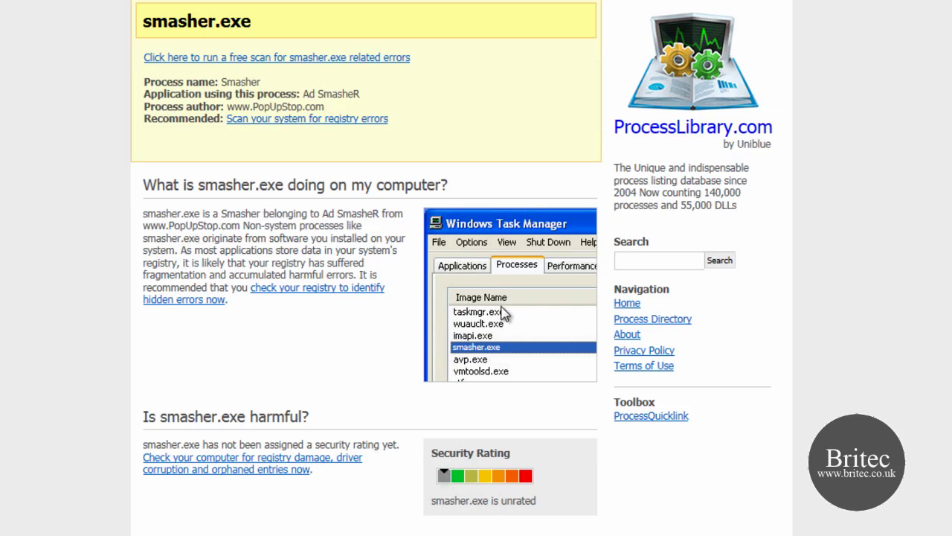
{"action": "scroll", "coordinate": [506, 316], "scroll_direction": "down", "scroll_amount": 2}
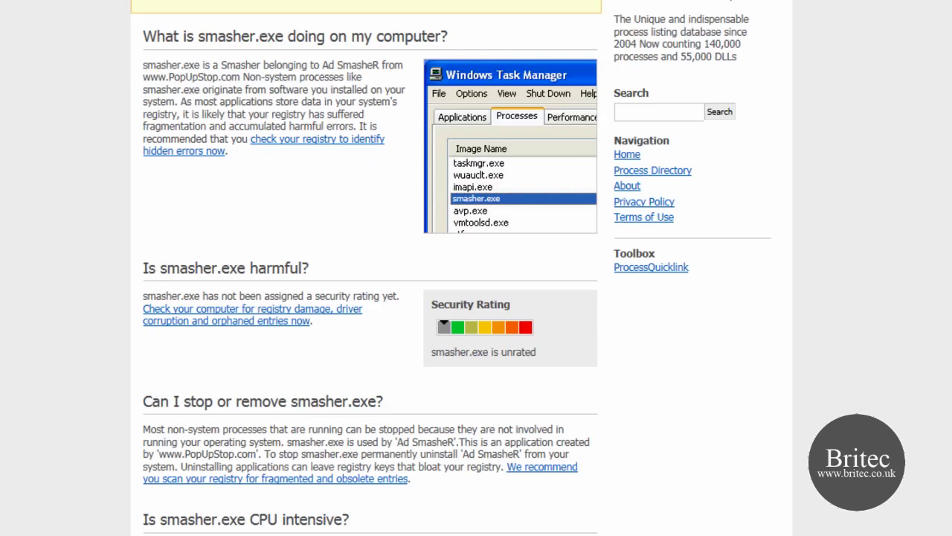
{"action": "scroll", "coordinate": [305, 383], "scroll_direction": "down", "scroll_amount": 3}
{"action": "scroll", "coordinate": [305, 383], "scroll_direction": "up", "scroll_amount": 5}
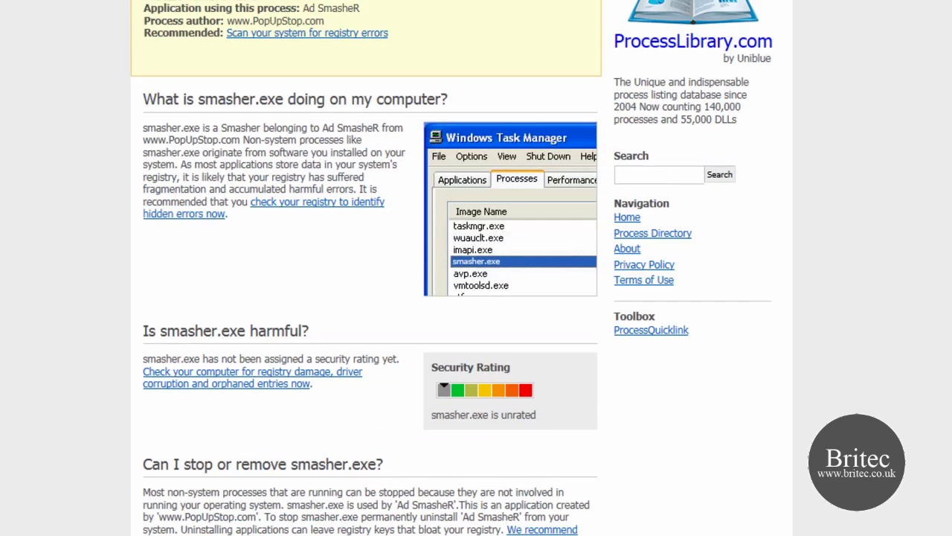
Step: Copy tsm2.exe from the process notes list
{"action": "key", "text": "alt+Tab"}
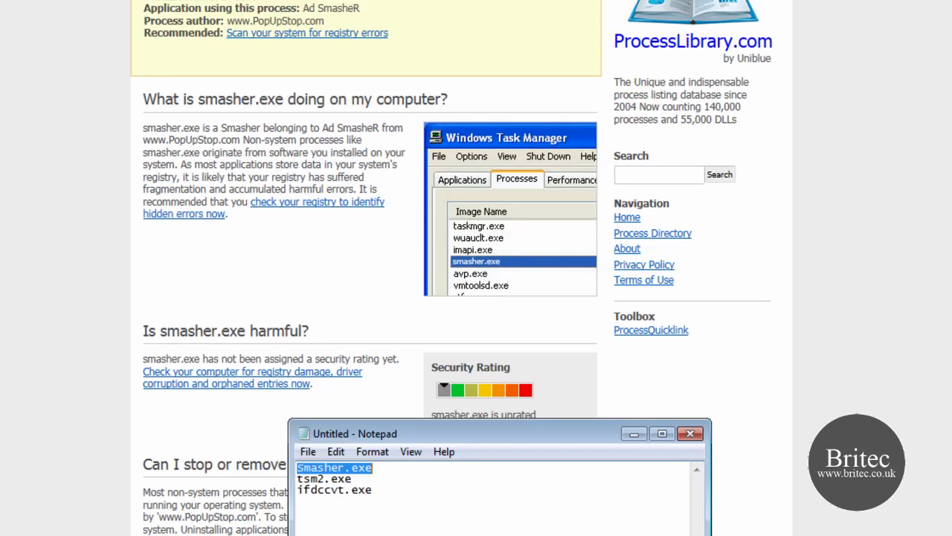
{"action": "left_click_drag", "start_coordinate": [352, 479], "coordinate": [291, 480]}
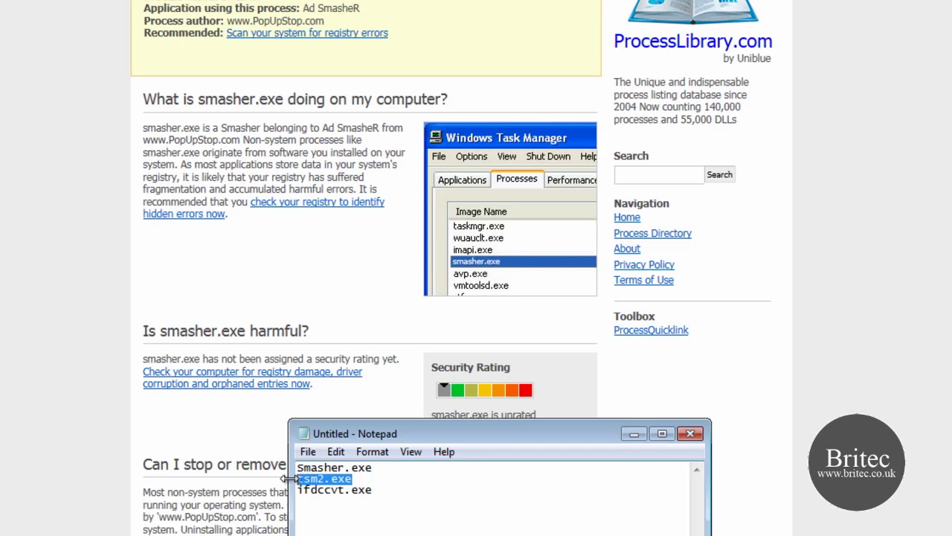
{"action": "right_click", "coordinate": [331, 480]}
{"action": "left_click", "coordinate": [369, 532]}
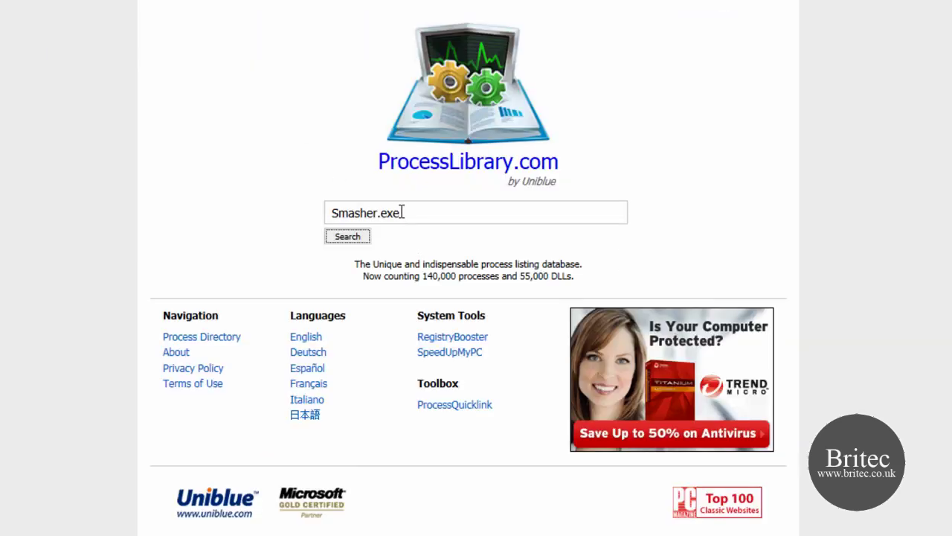
Step: Replace the Smasher.exe search term with tsm2.exe and run the search
{"action": "left_click_drag", "start_coordinate": [402, 212], "coordinate": [327, 212]}
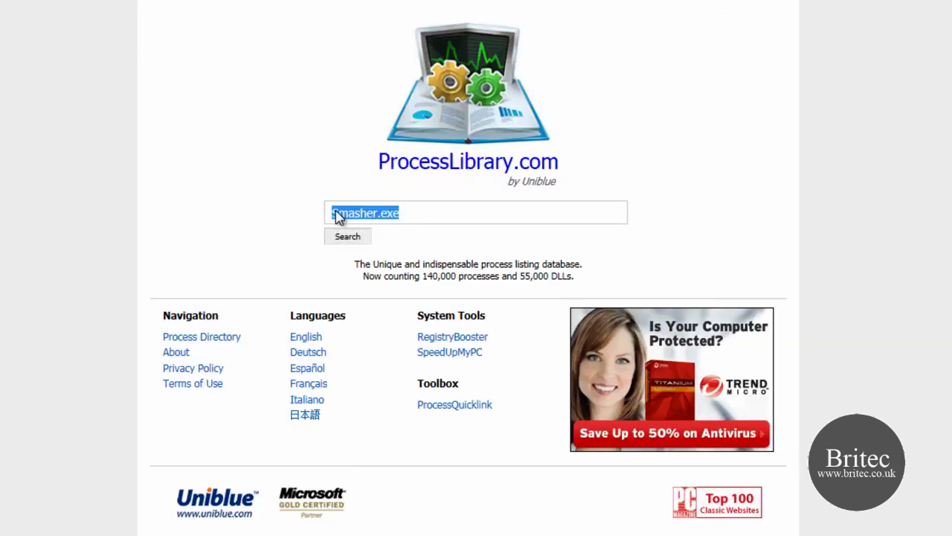
{"action": "right_click", "coordinate": [346, 215]}
{"action": "left_click", "coordinate": [410, 296]}
{"action": "left_click", "coordinate": [350, 238]}
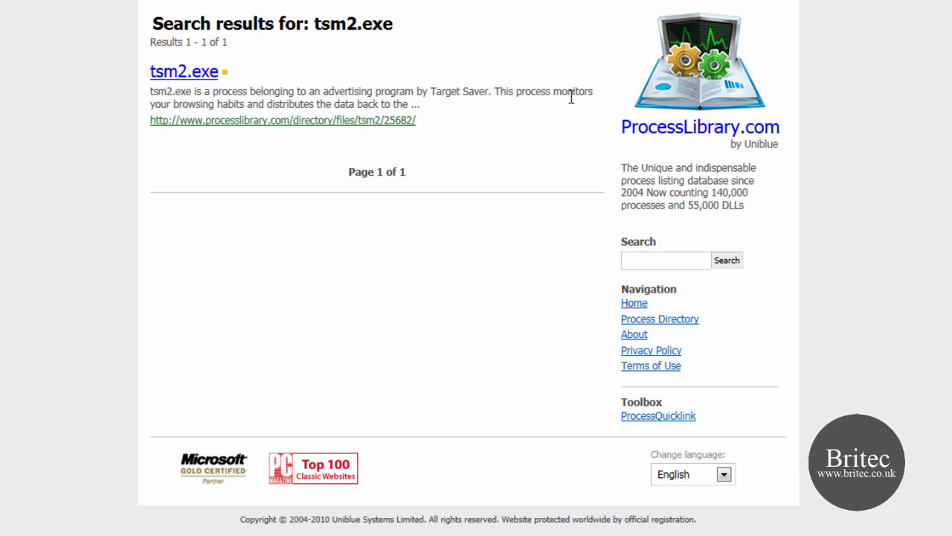
Step: Review the tsm2.exe details page (dangerous adware Adware.W32.TargetSaver), then return to the results
{"action": "left_click", "coordinate": [272, 122]}
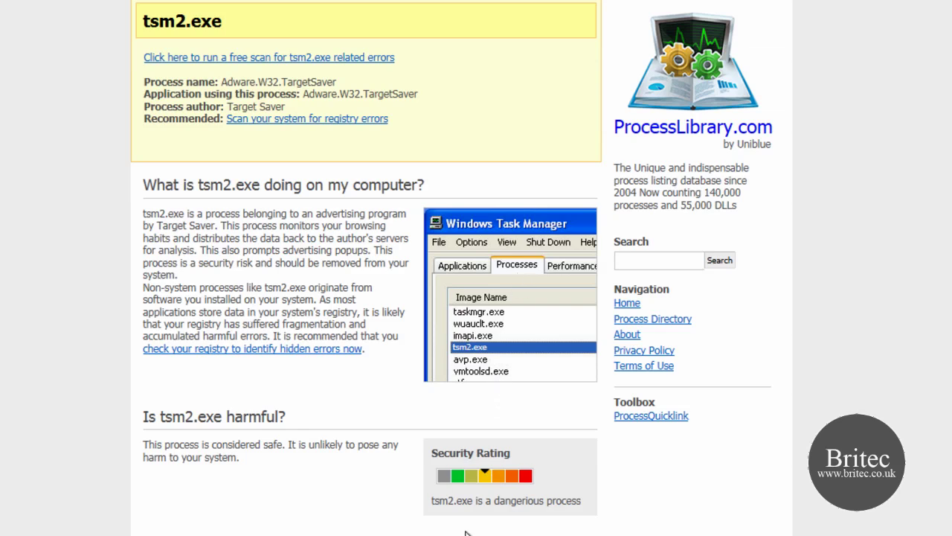
{"action": "scroll", "coordinate": [465, 532], "scroll_direction": "down", "scroll_amount": 1}
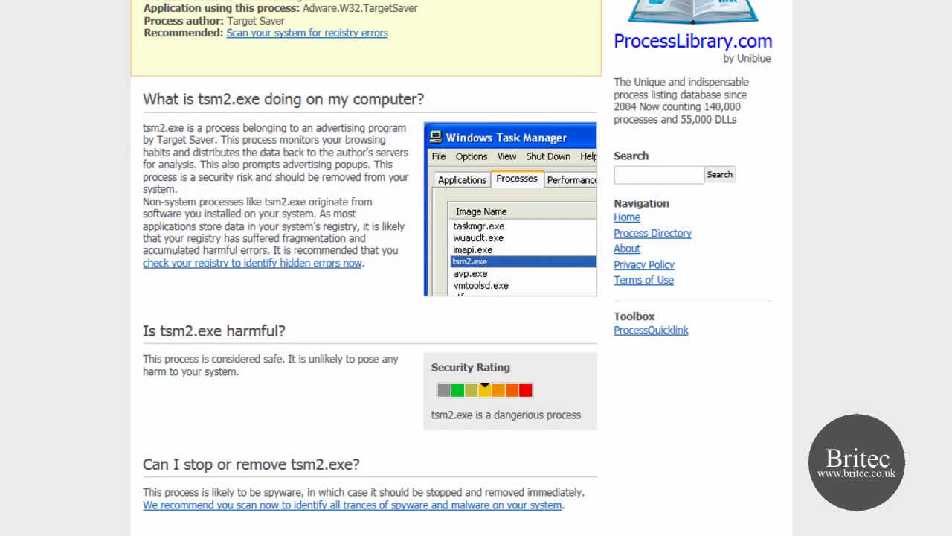
{"action": "key", "text": "alt+Left"}
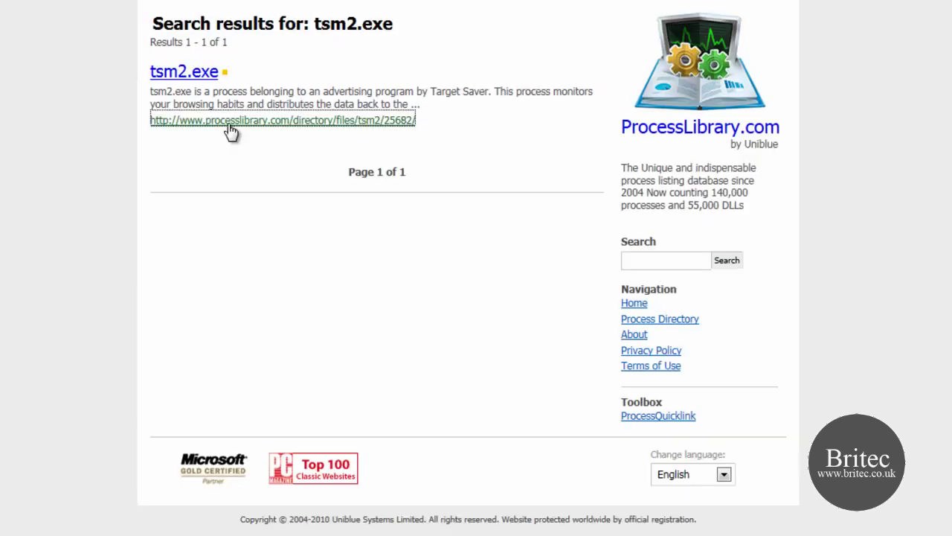
Step: Go back to the ProcessLibrary home page and minimize the Notepad process notes
{"action": "key", "text": "alt+Left"}
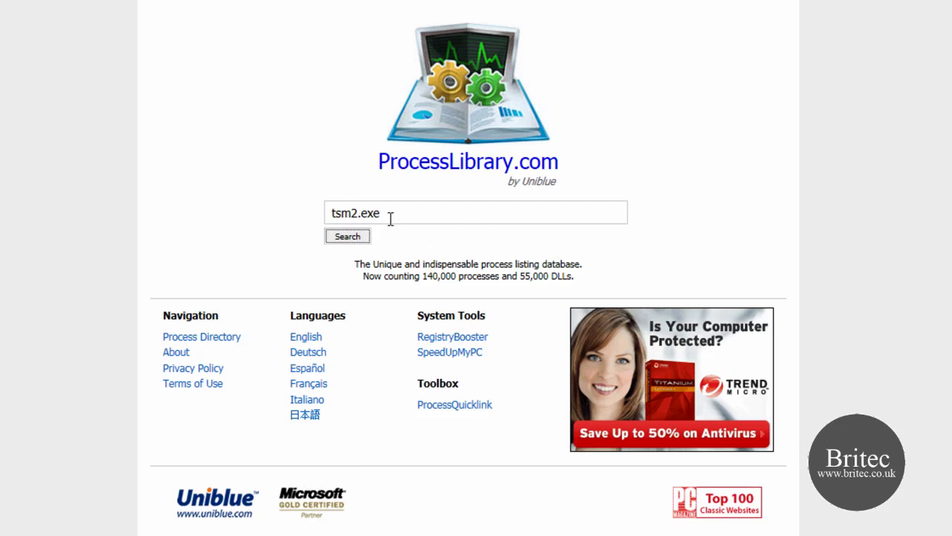
{"action": "left_click_drag", "start_coordinate": [390, 218], "coordinate": [332, 216]}
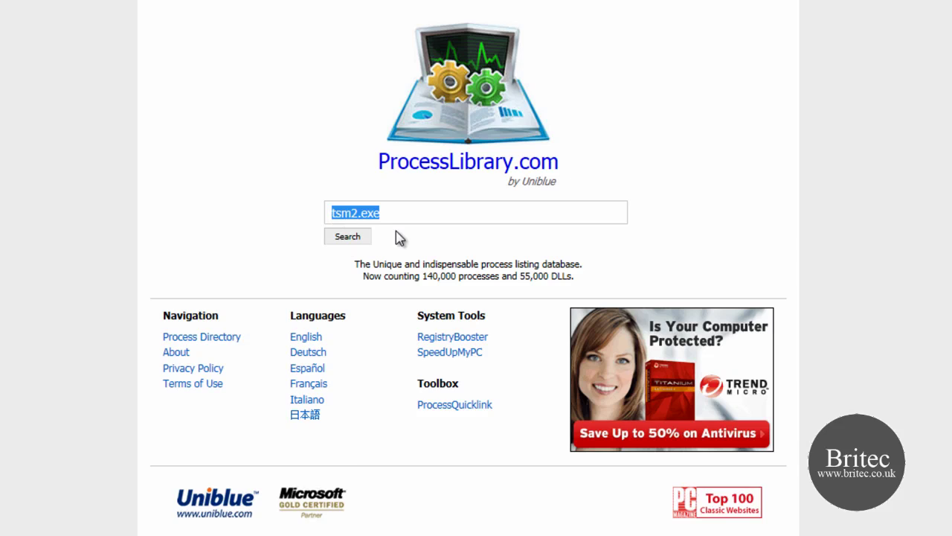
{"action": "left_click", "coordinate": [240, 252]}
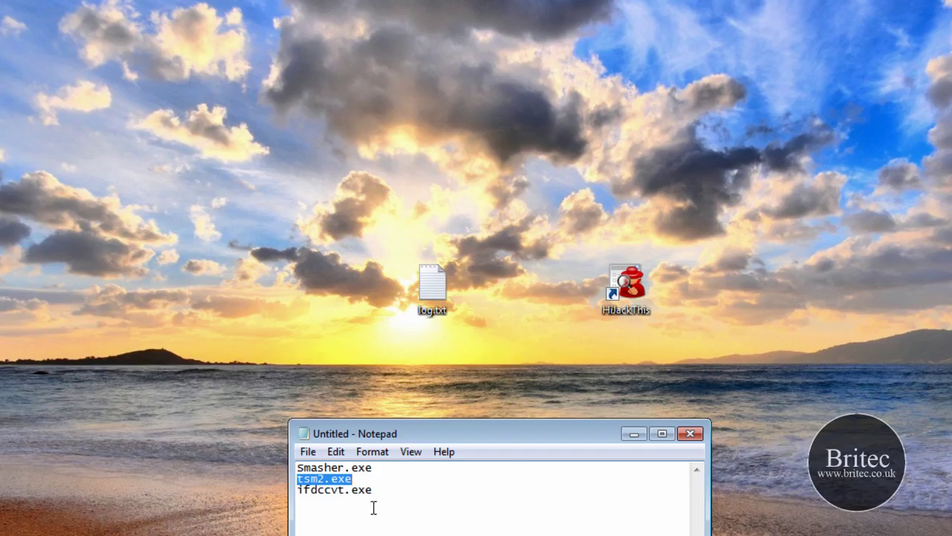
{"action": "left_click_drag", "start_coordinate": [374, 493], "coordinate": [295, 493]}
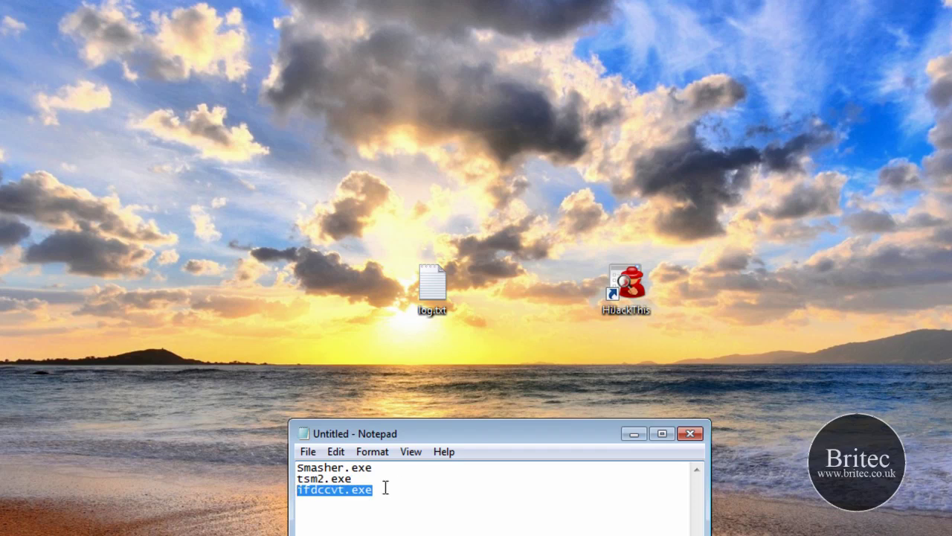
{"action": "left_click", "coordinate": [633, 437]}
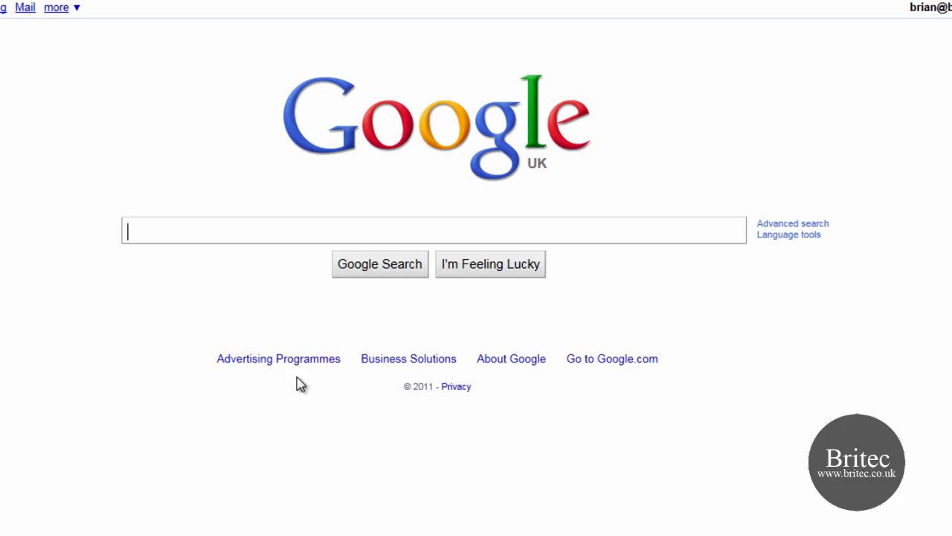
Step: Enter 'jotti' in the Google search box, correcting the typos
{"action": "type", "text": "joy"}
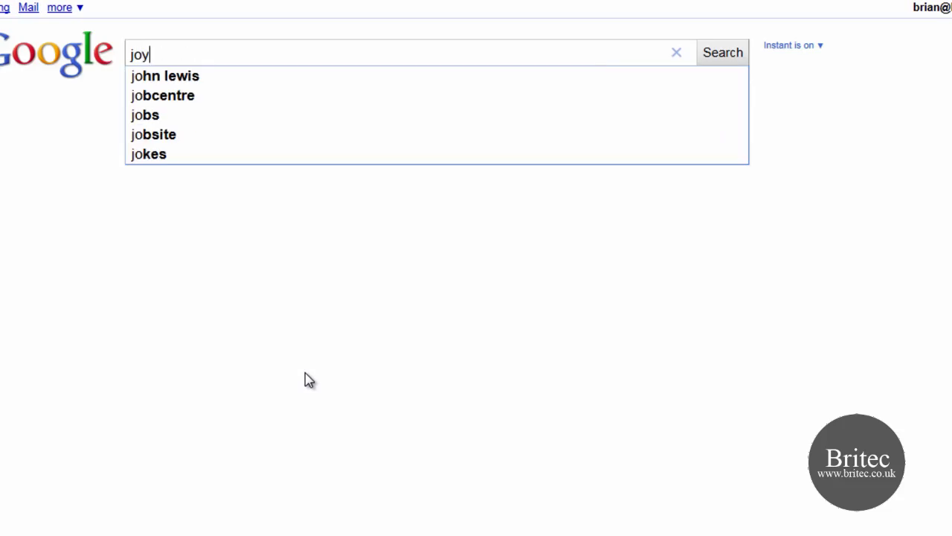
{"action": "key", "text": "BackSpace"}
{"action": "type", "text": "tii"}
{"action": "key", "text": "BackSpace"}
{"action": "key", "text": "BackSpace"}
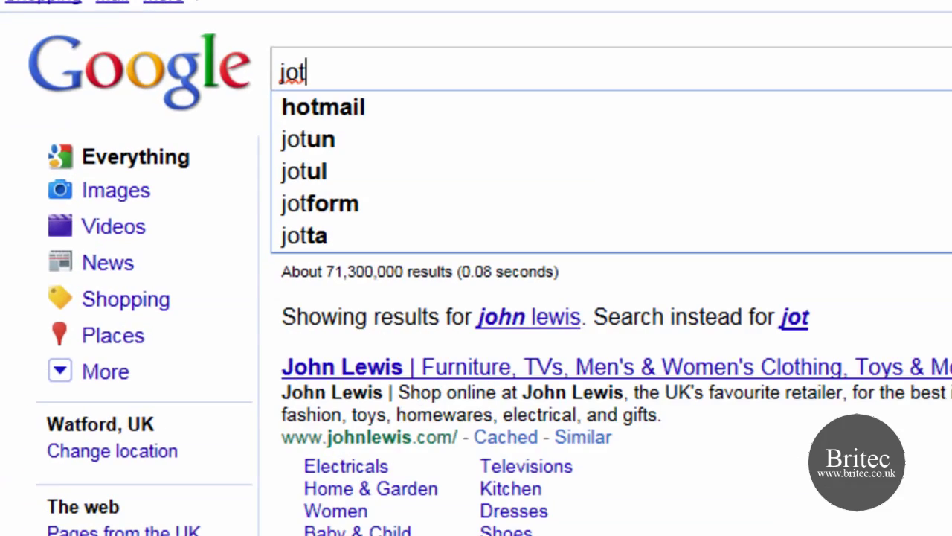
{"action": "type", "text": "ti"}
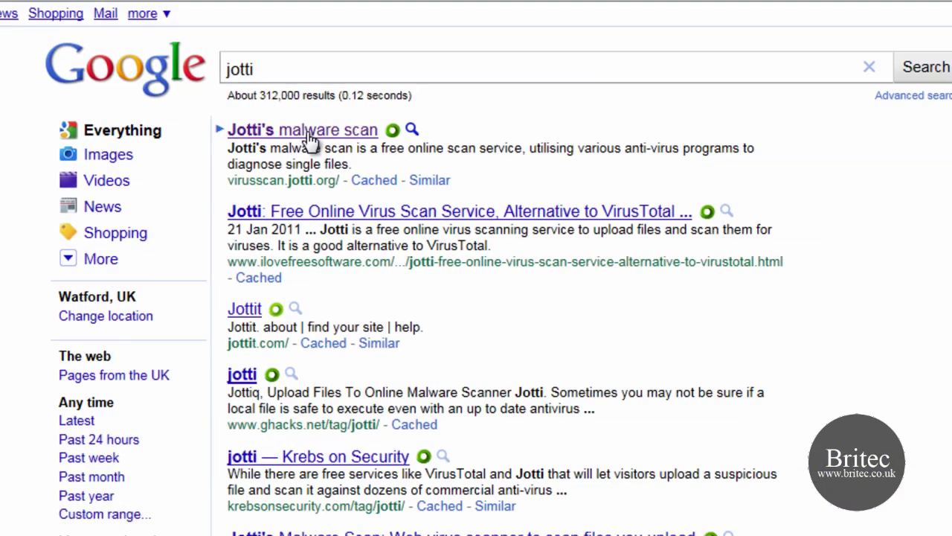
Step: Open the Jotti's malware scan result from the Google results
{"action": "left_click", "coordinate": [308, 135]}
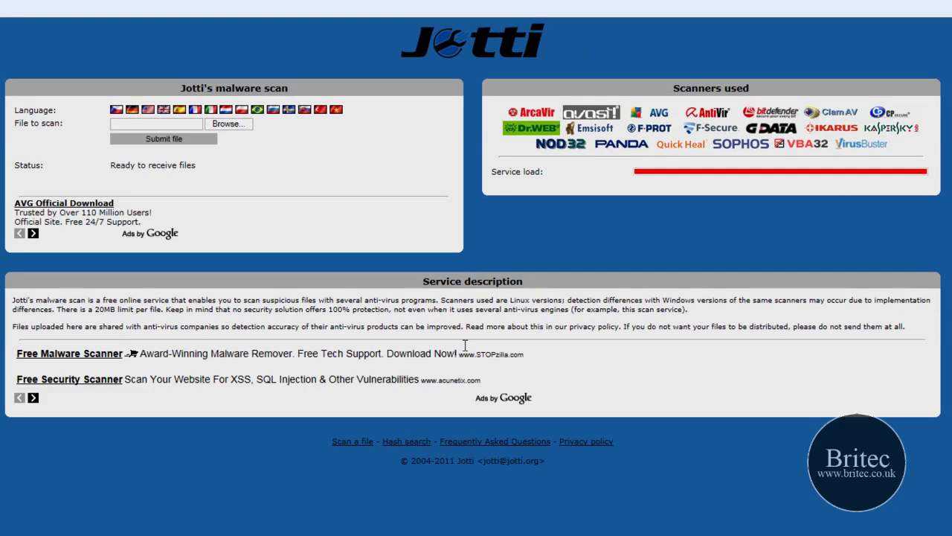